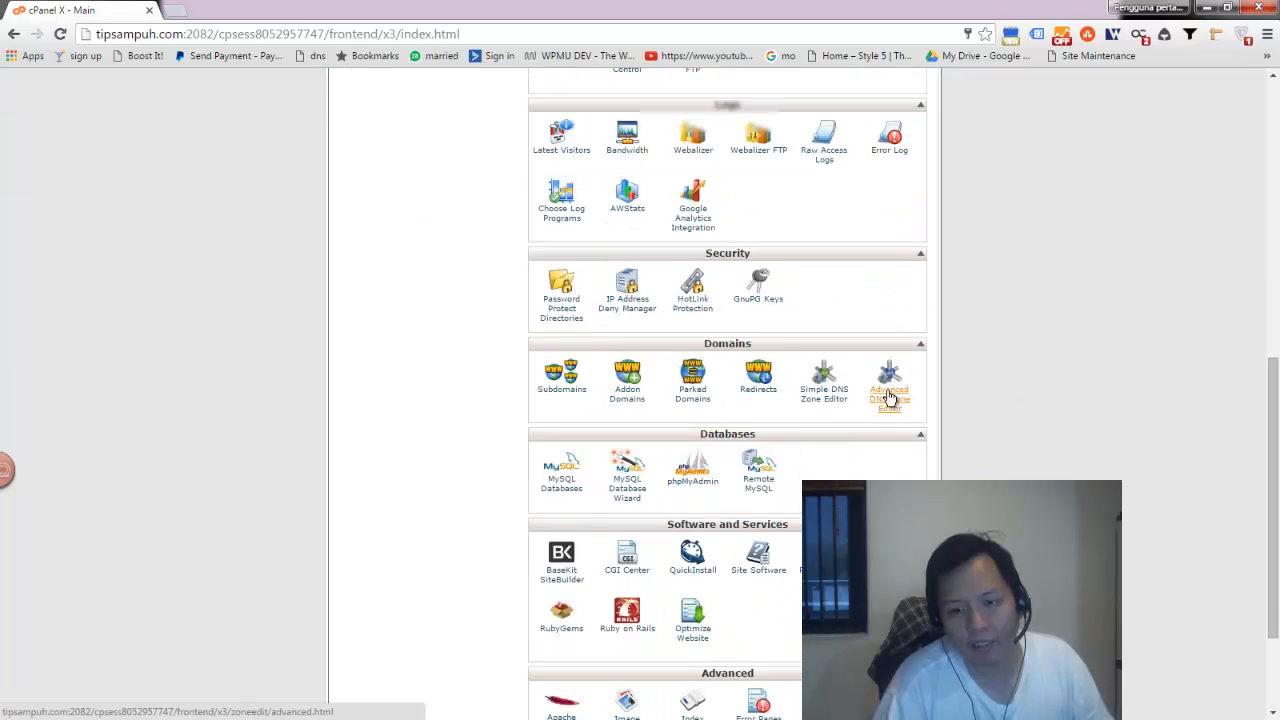
- Open the Advanced DNS Zone Editor and scroll through the domain's existing zone file records
left_click(889, 392)
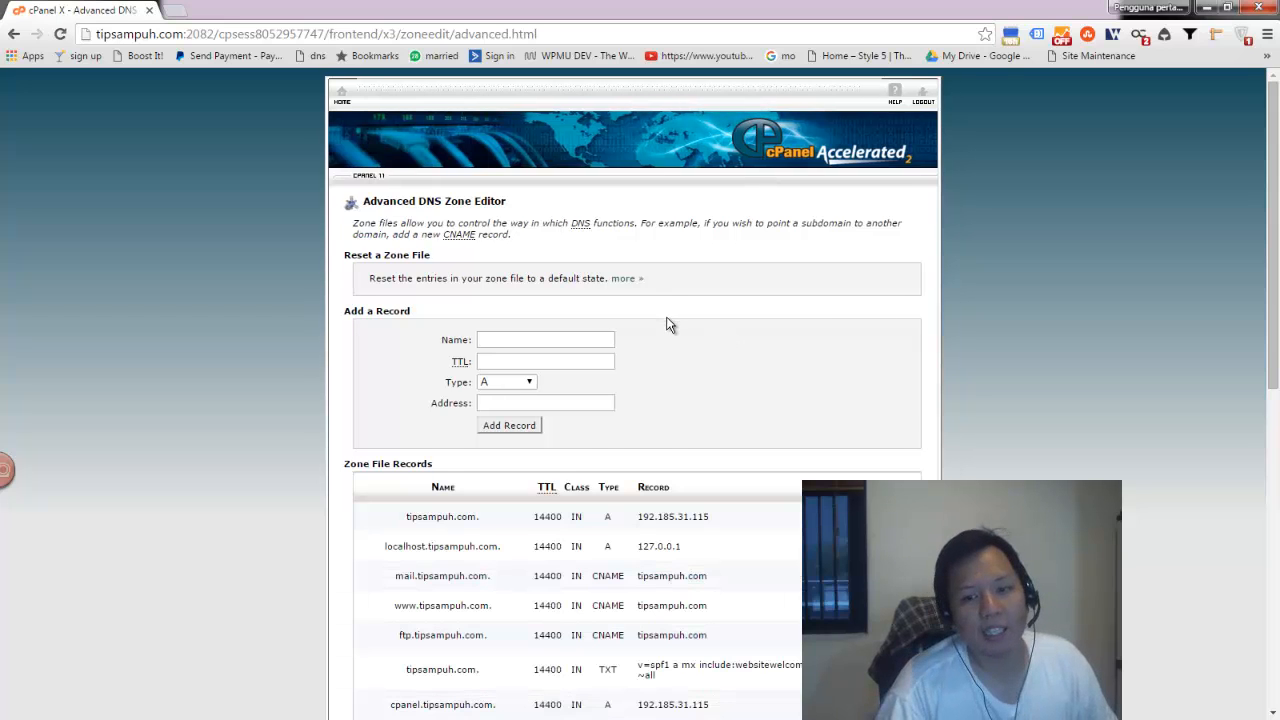
scroll(669, 323, "down", 3)
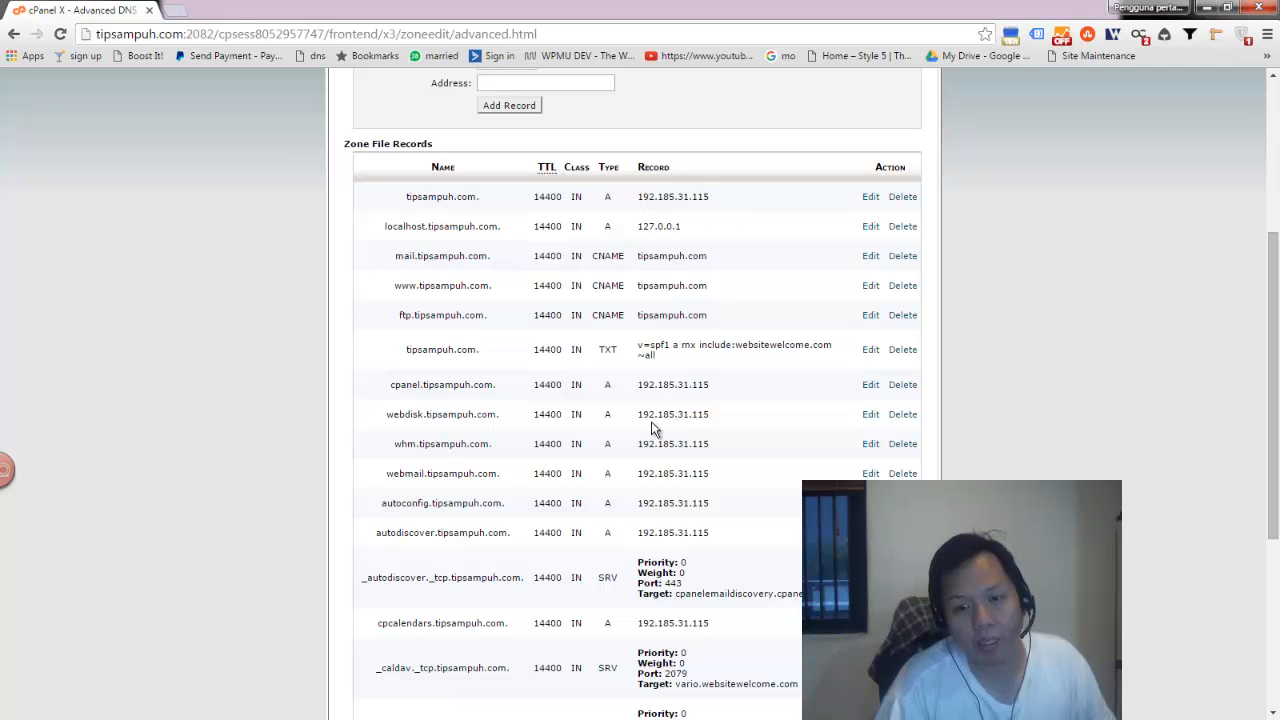
scroll(652, 428, "down", 3)
scroll(645, 420, "up", 2)
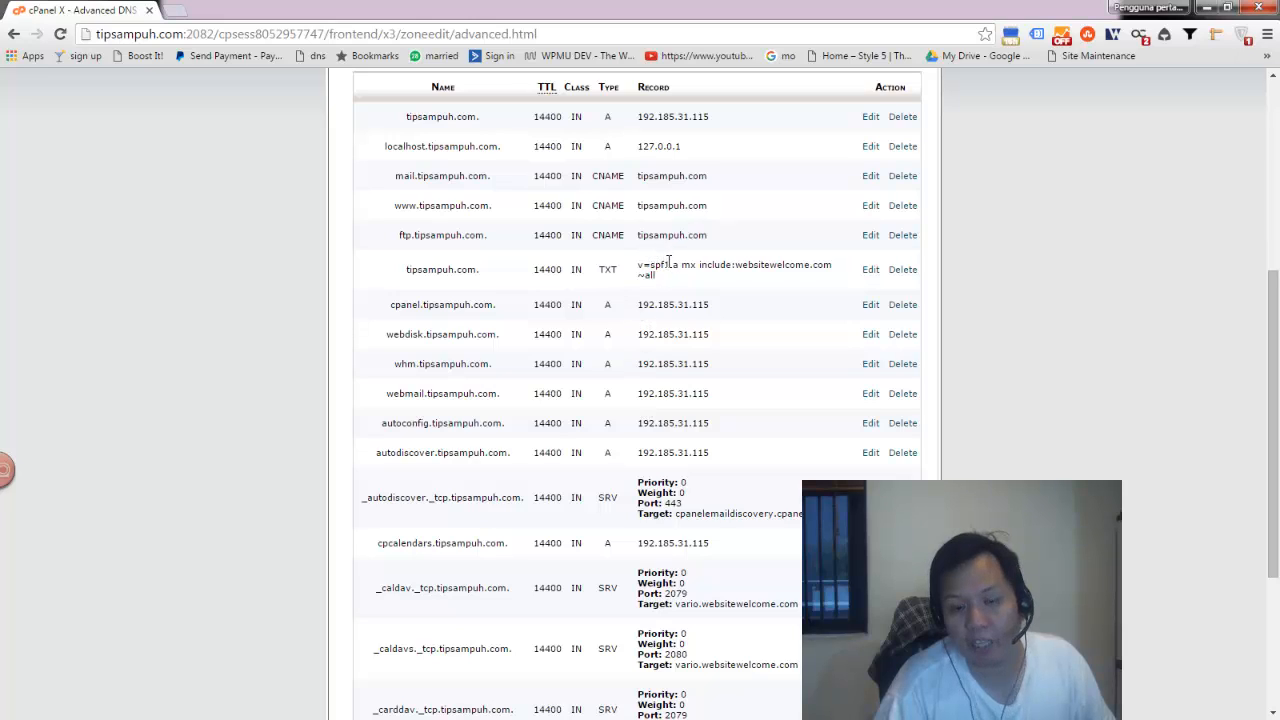
scroll(655, 365, "down", 3)
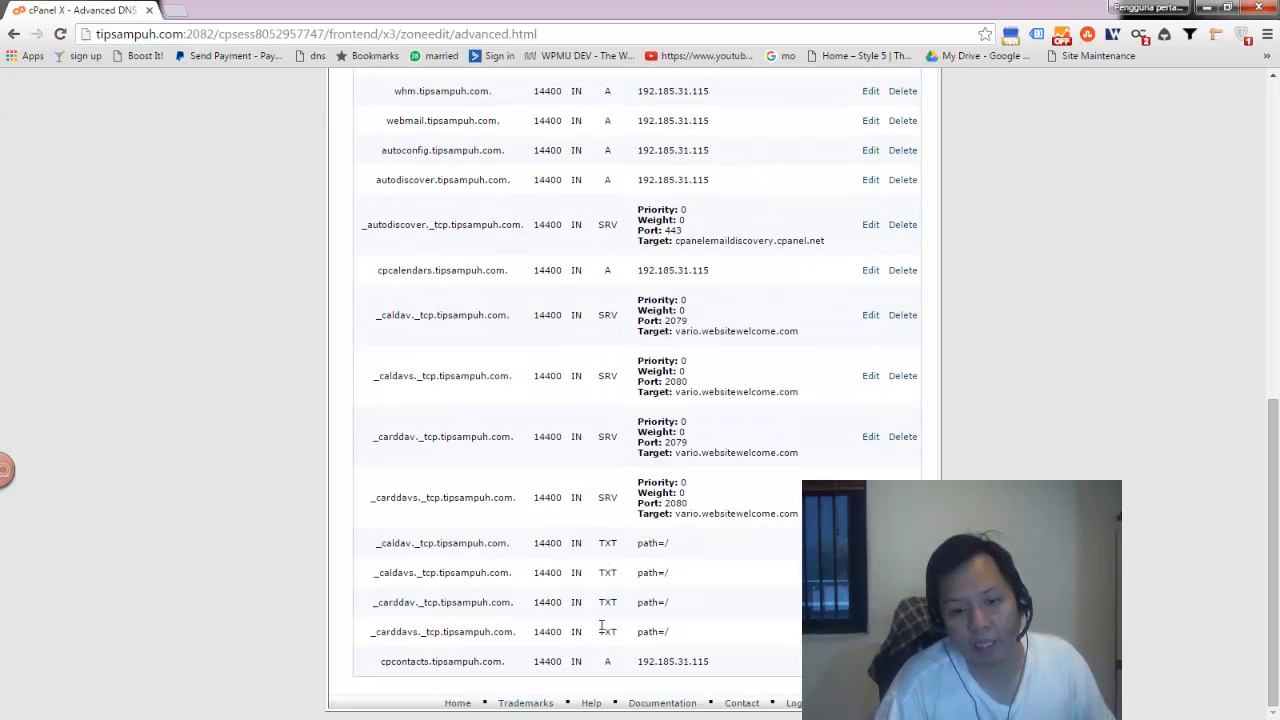
scroll(603, 648, "up", 4)
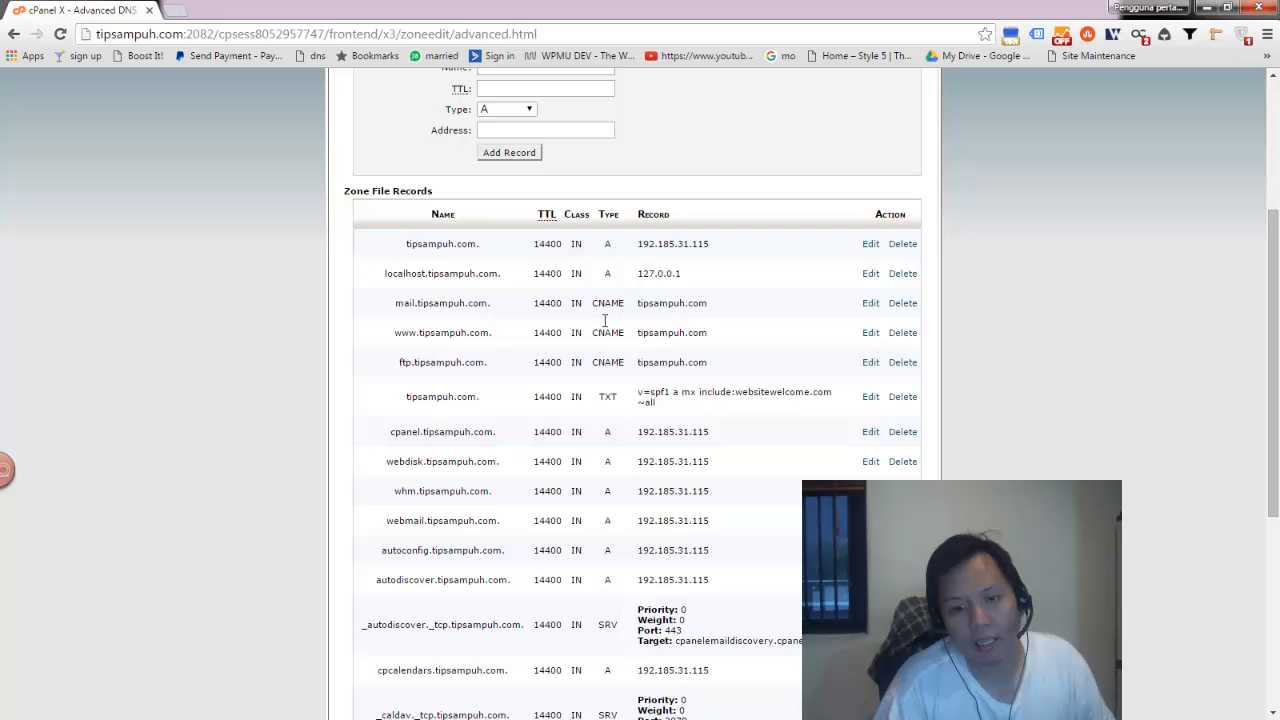
scroll(645, 397, "down", 3)
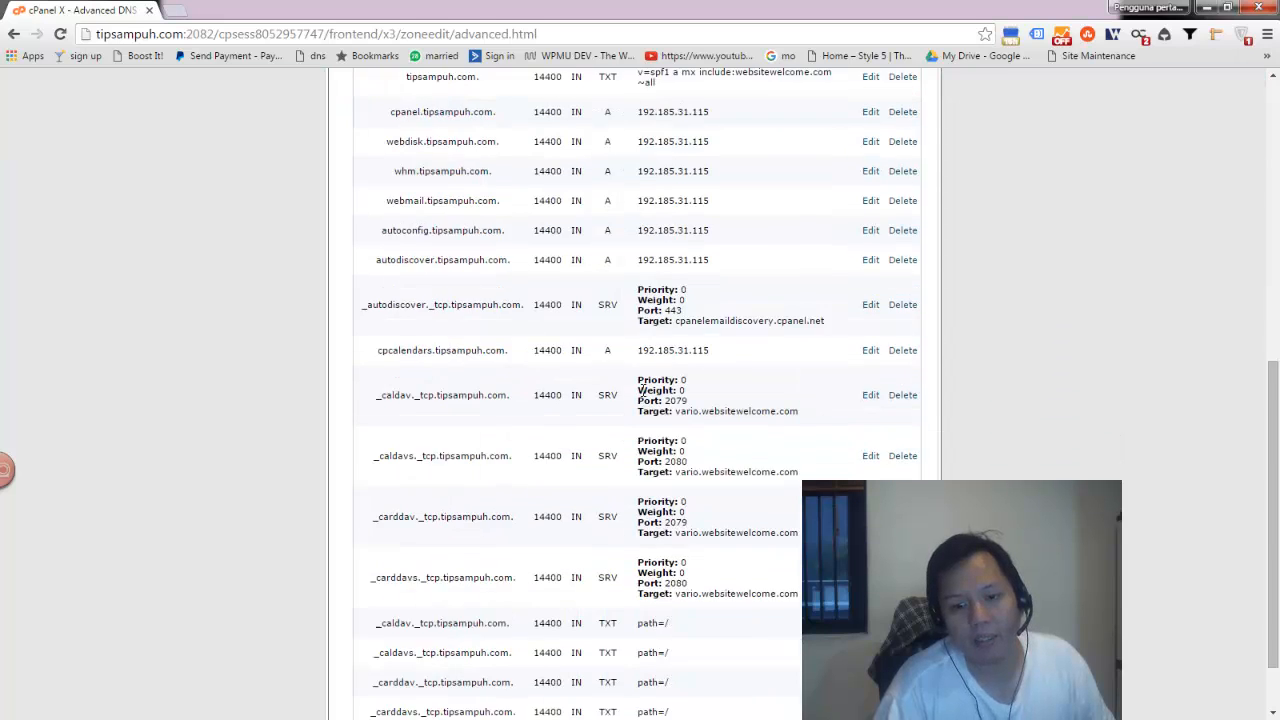
scroll(645, 397, "up", 6)
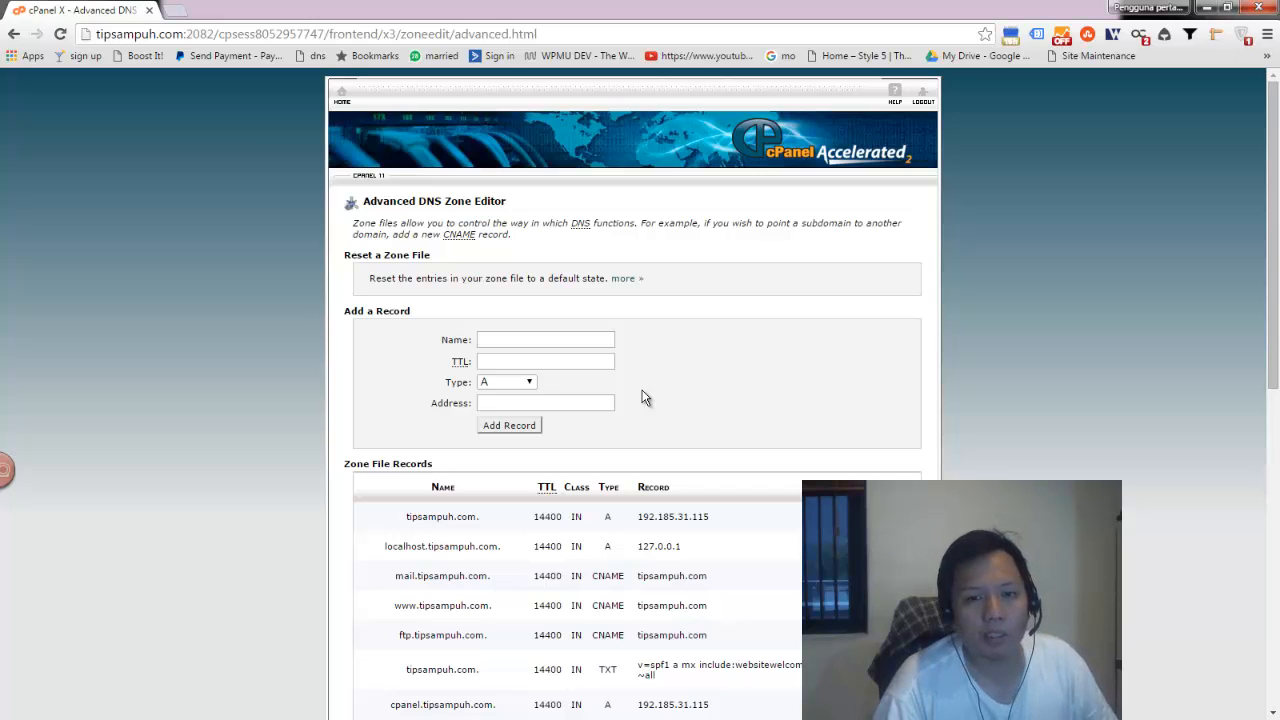
- Enter 'tutorial' as the A record name with TTL 14400, then open a new browser tab
left_click(517, 340)
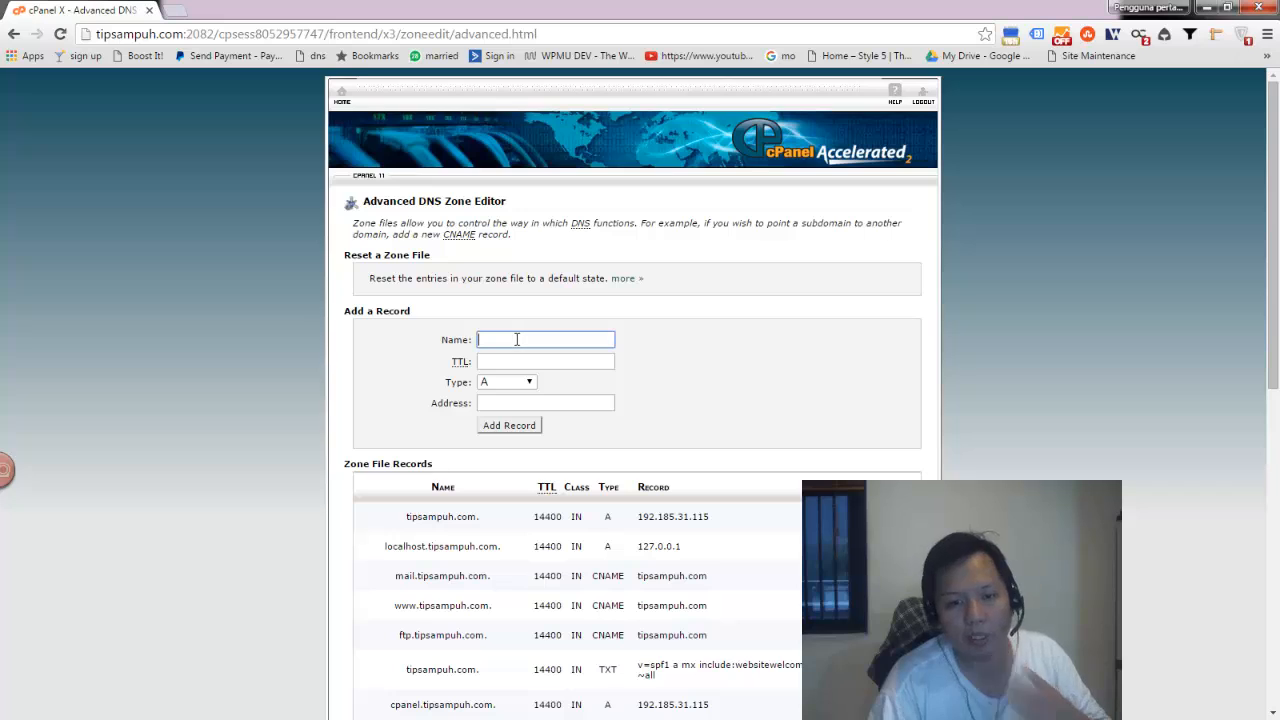
type("tutorial")
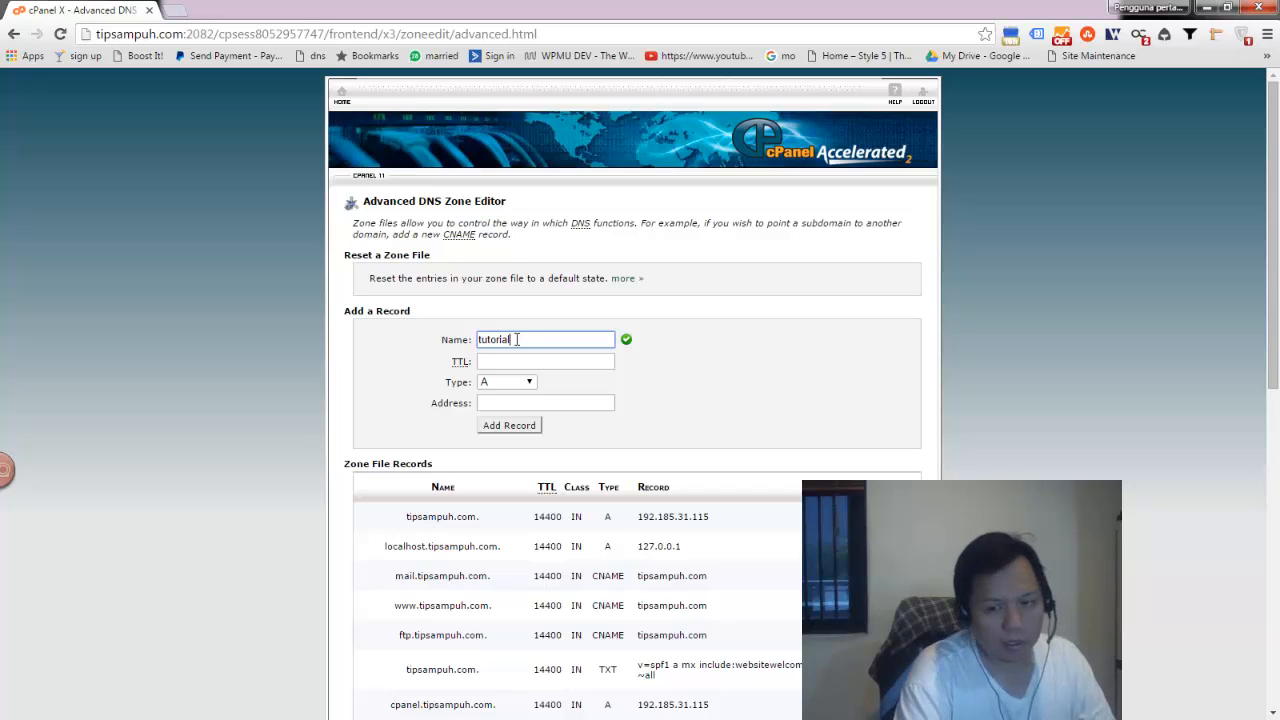
key("Tab")
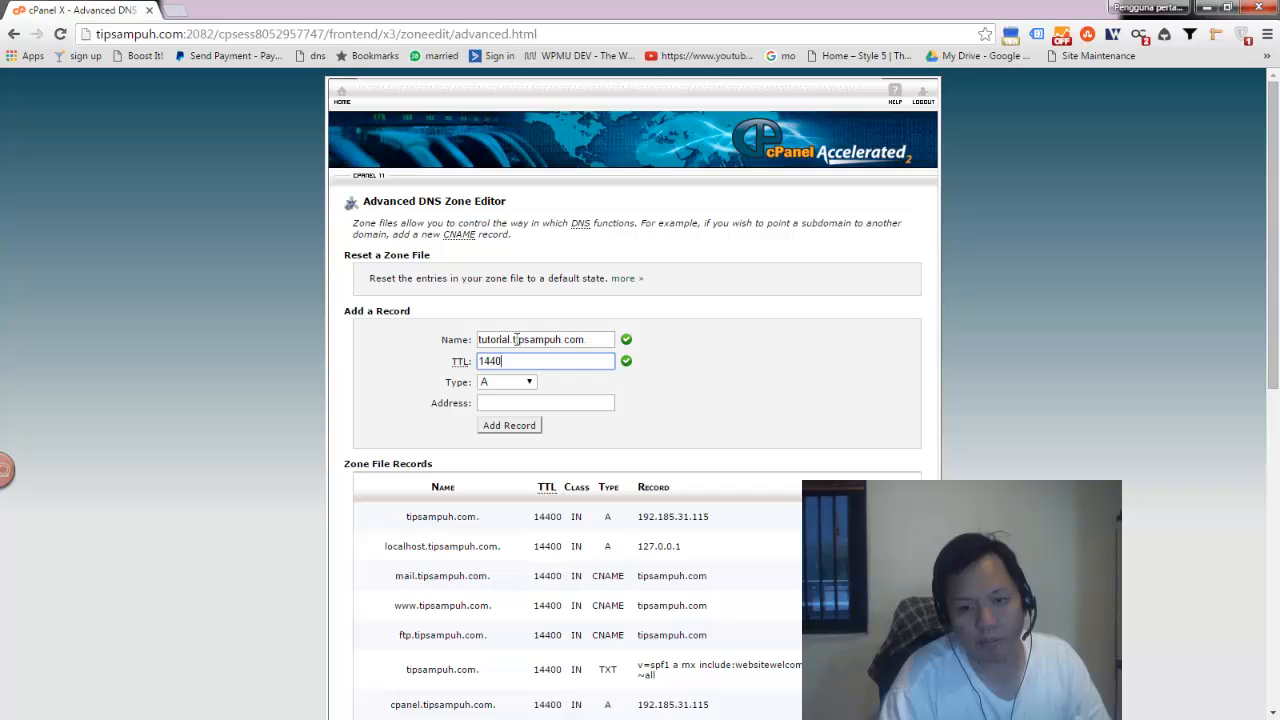
left_click(514, 403)
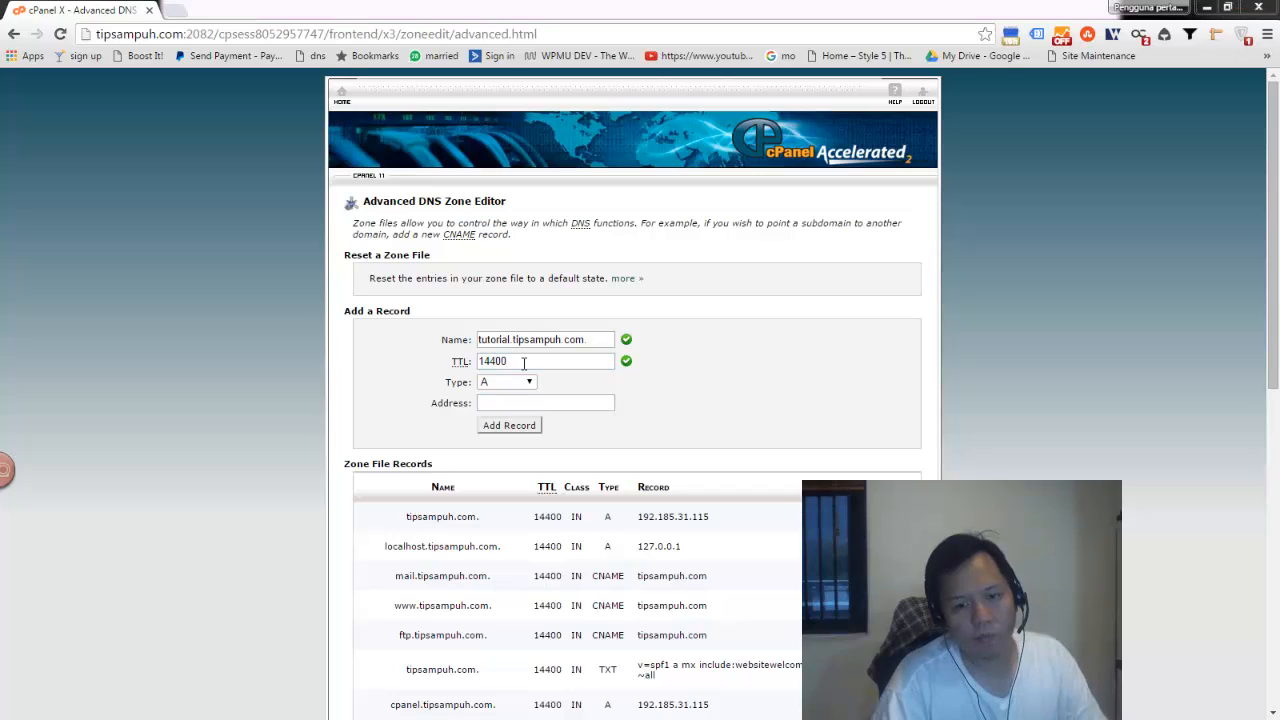
left_click(524, 363)
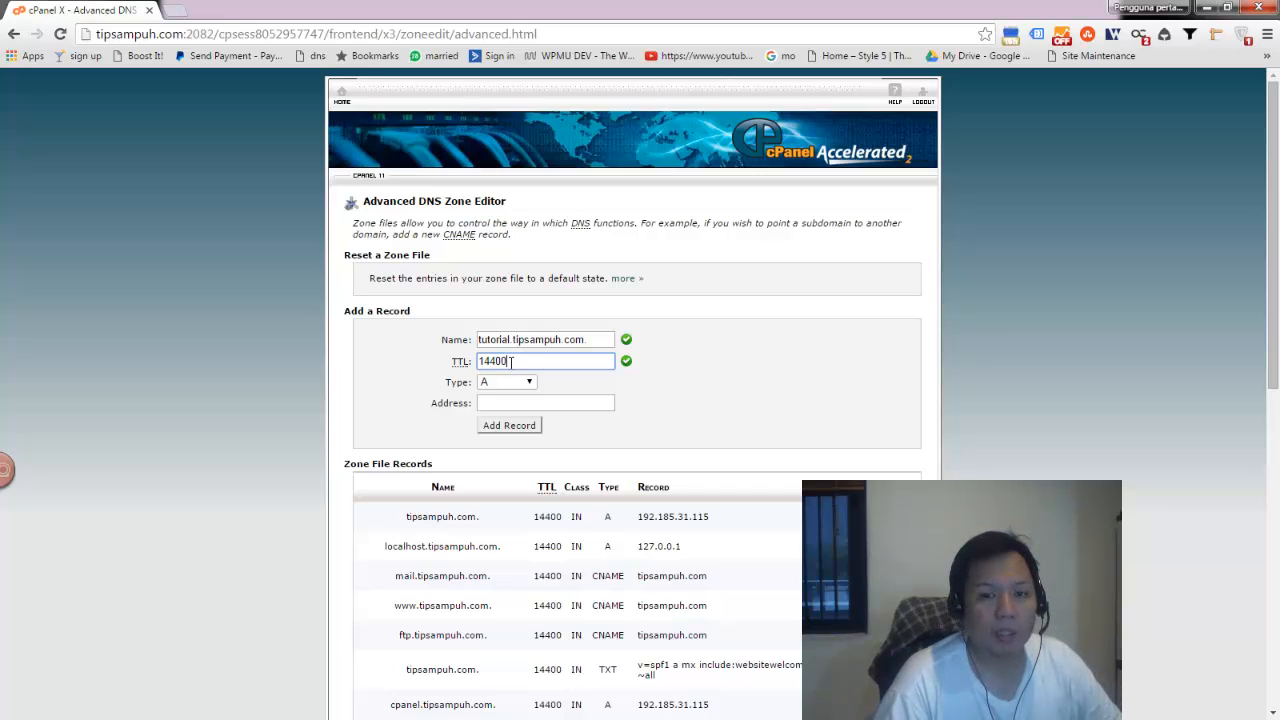
left_click_drag(511, 362, 455, 361)
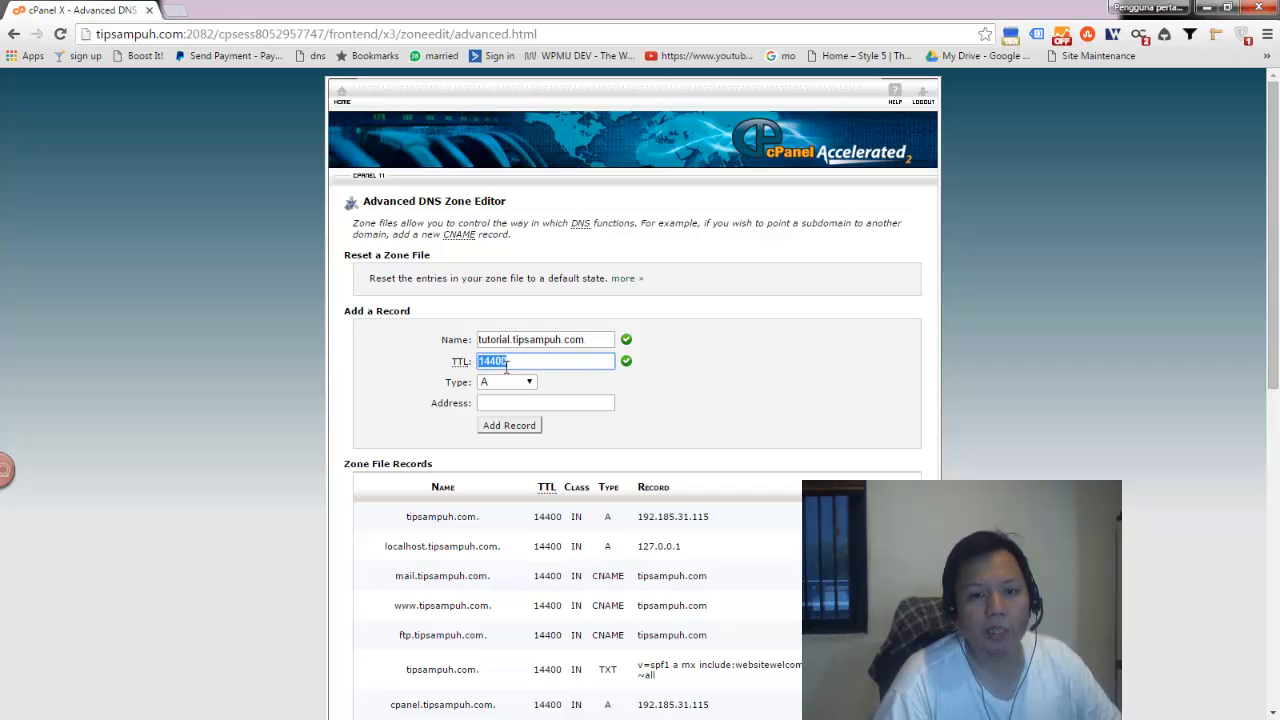
left_click(562, 401)
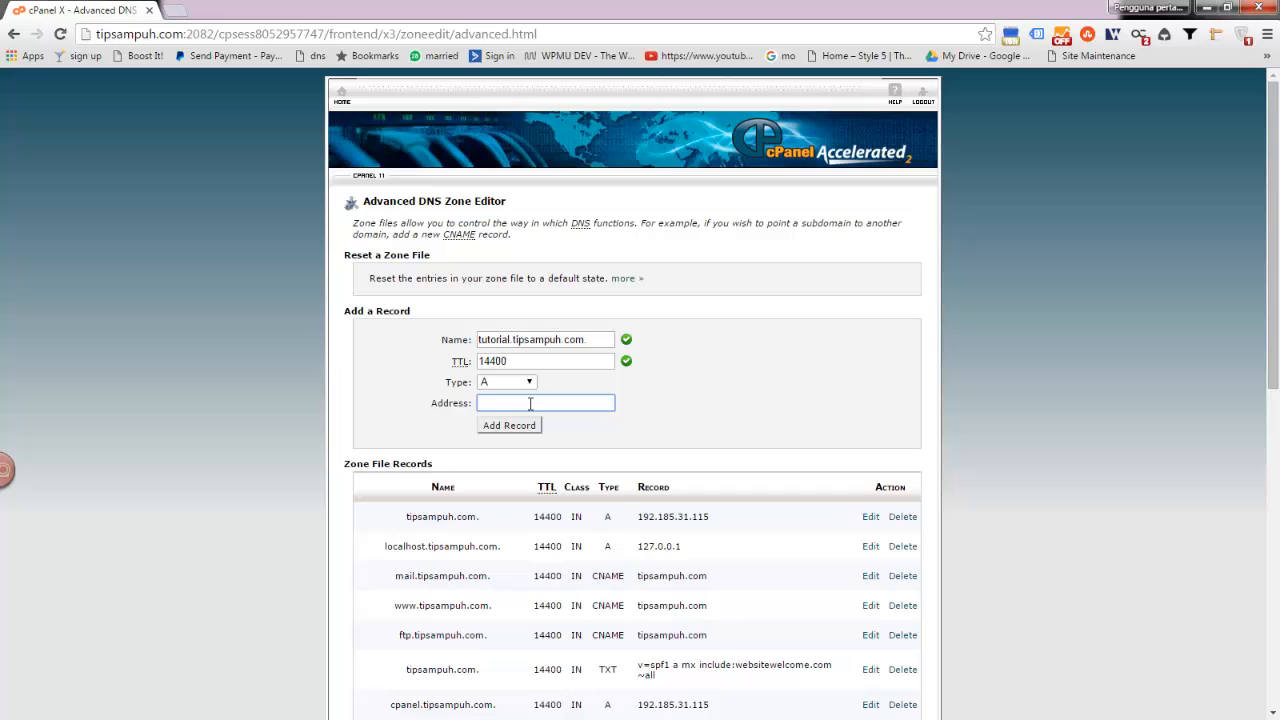
left_click(110, 717)
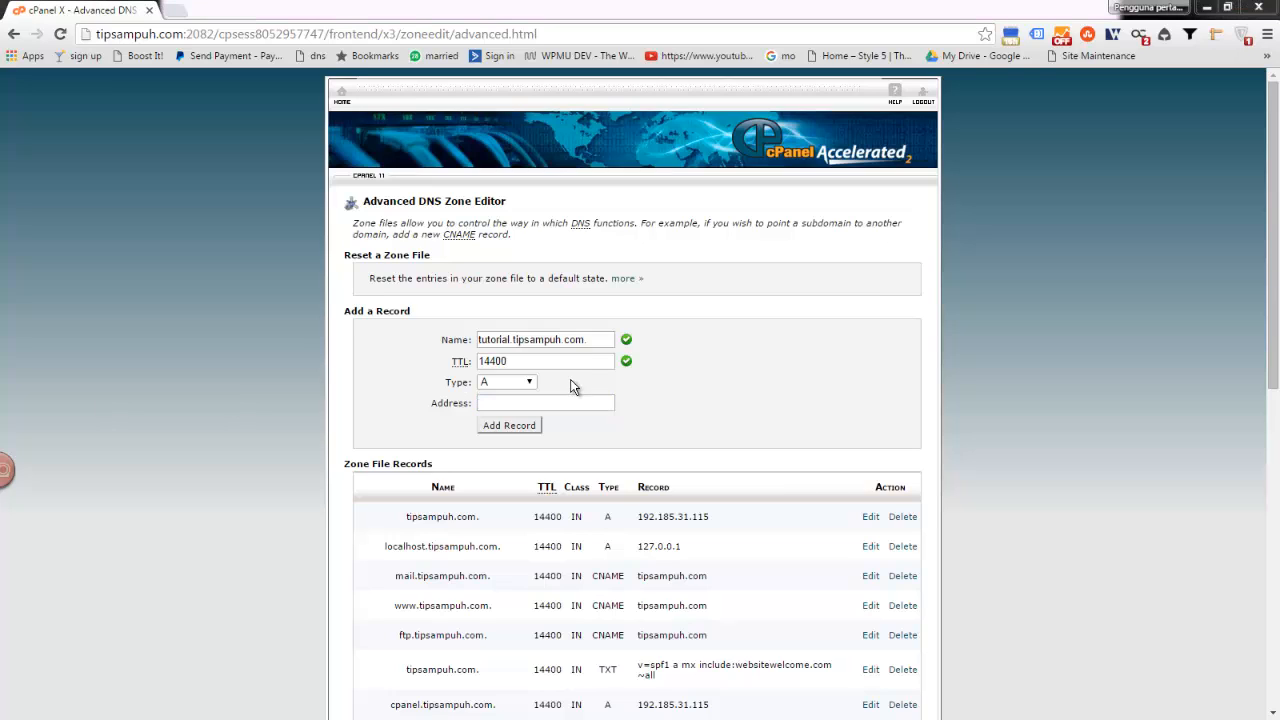
left_click(172, 14)
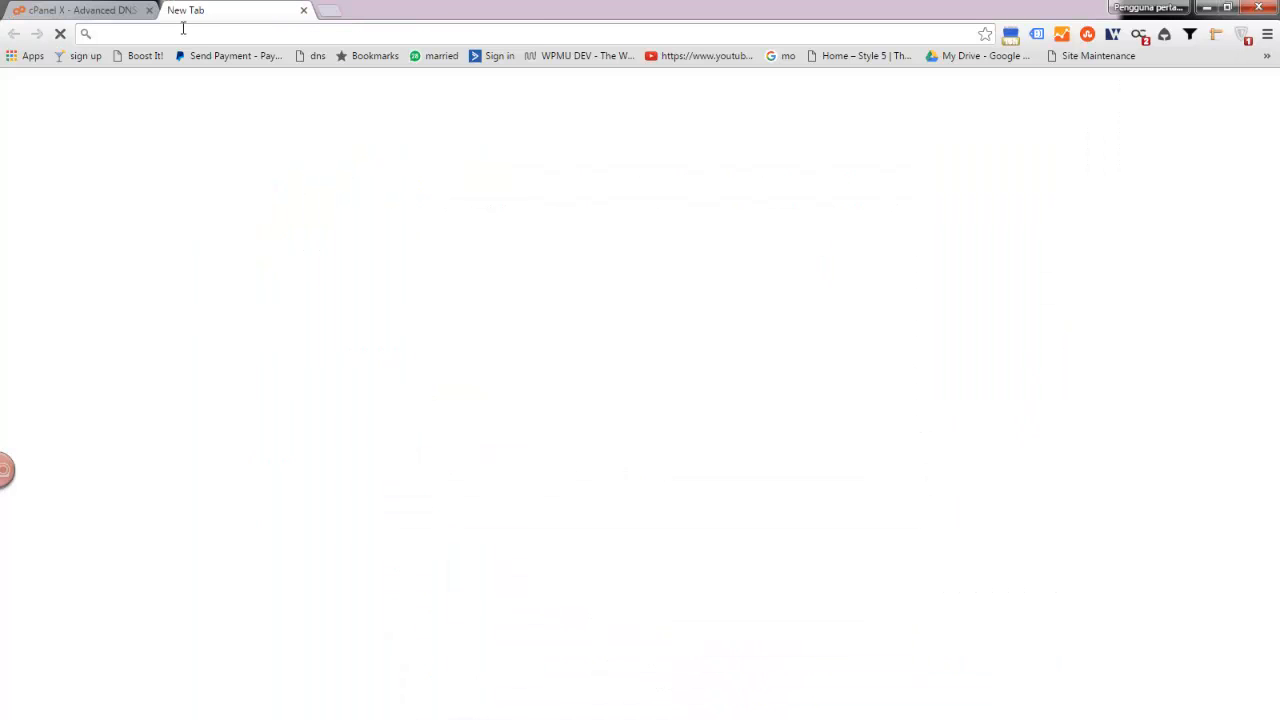
- Load the pasted second server's cPanel address in the new tab
type("http://168.1.77.74/cpanel")
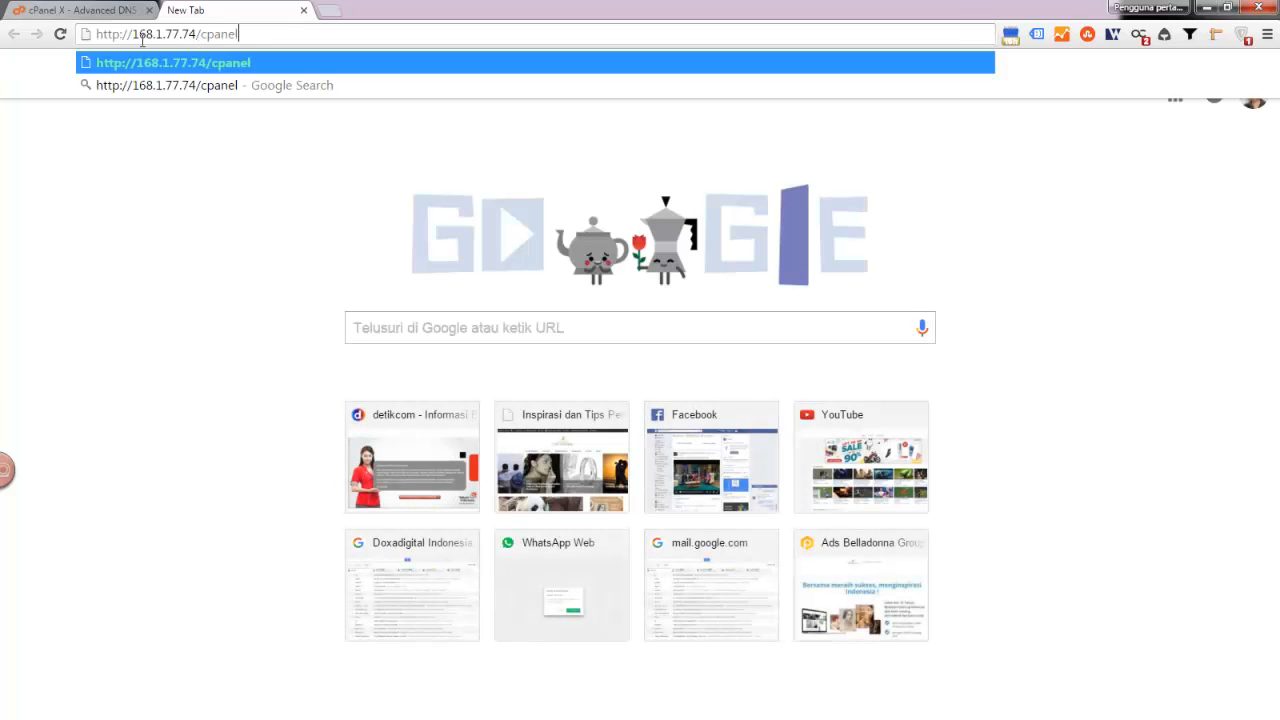
left_click(80, 10)
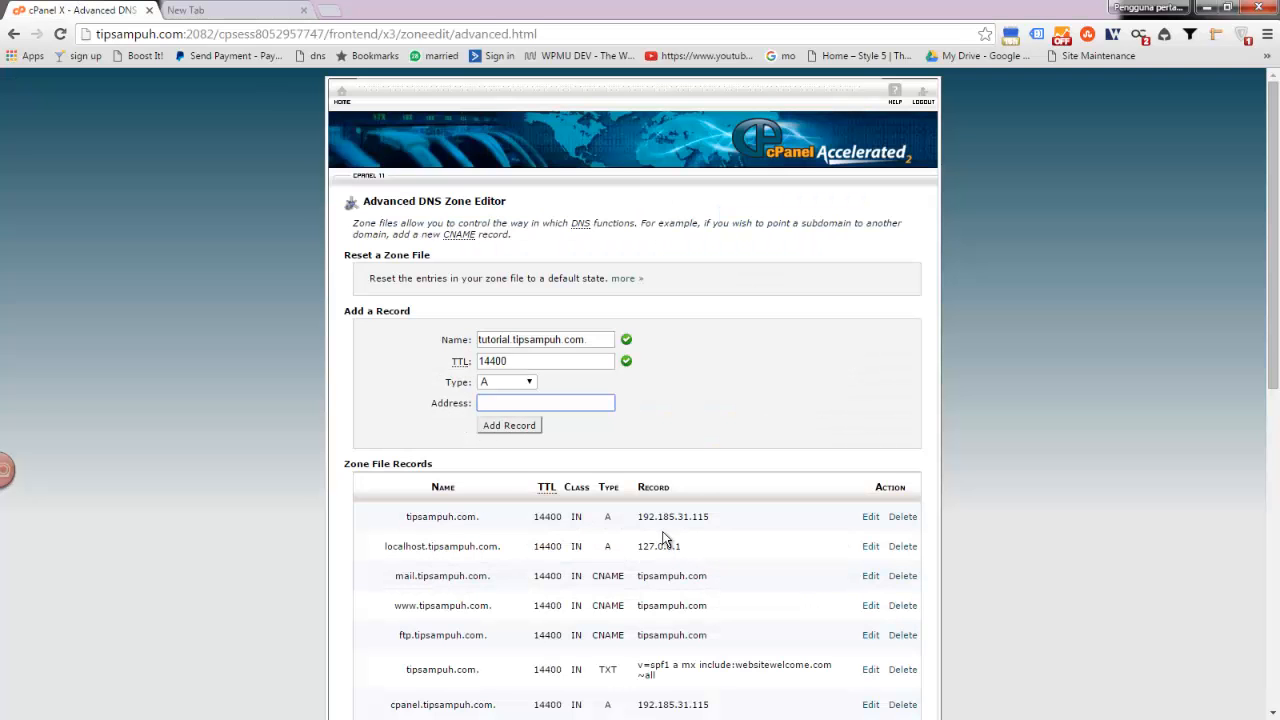
left_click(195, 10)
key("Return")
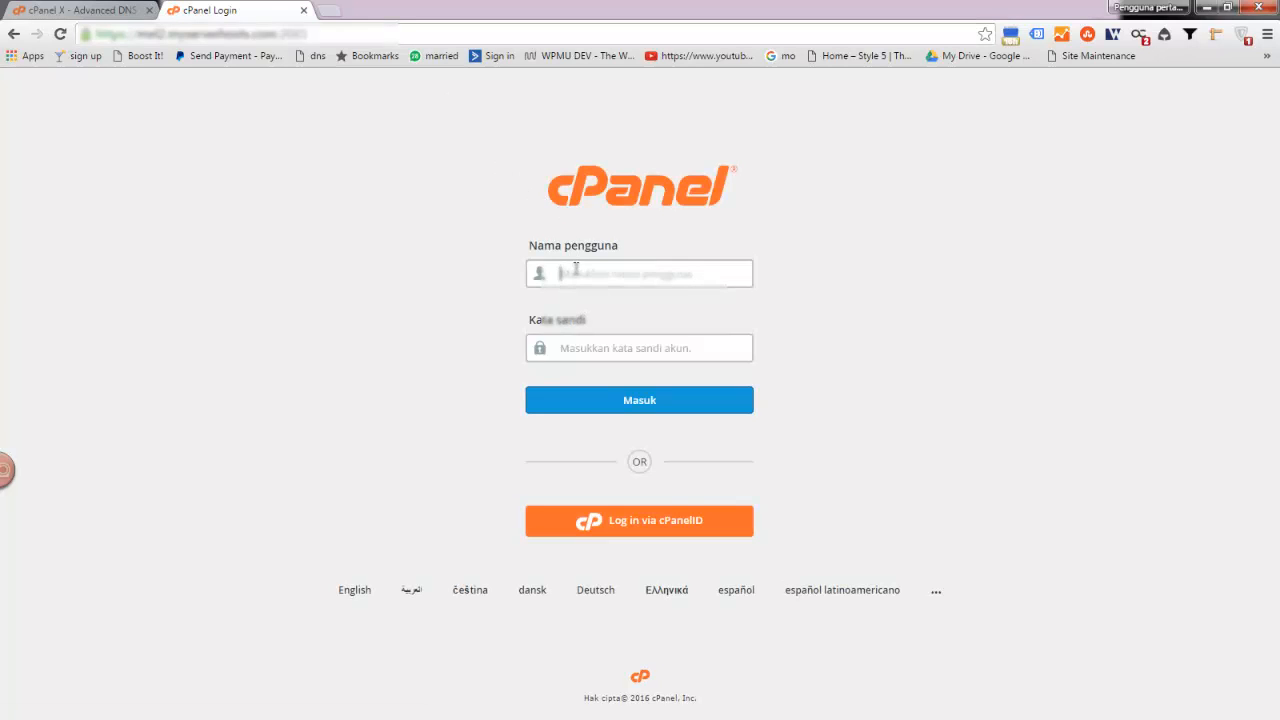
- Log in to the second server's cPanel with its username and password, letting the browser save them
type("kpa")
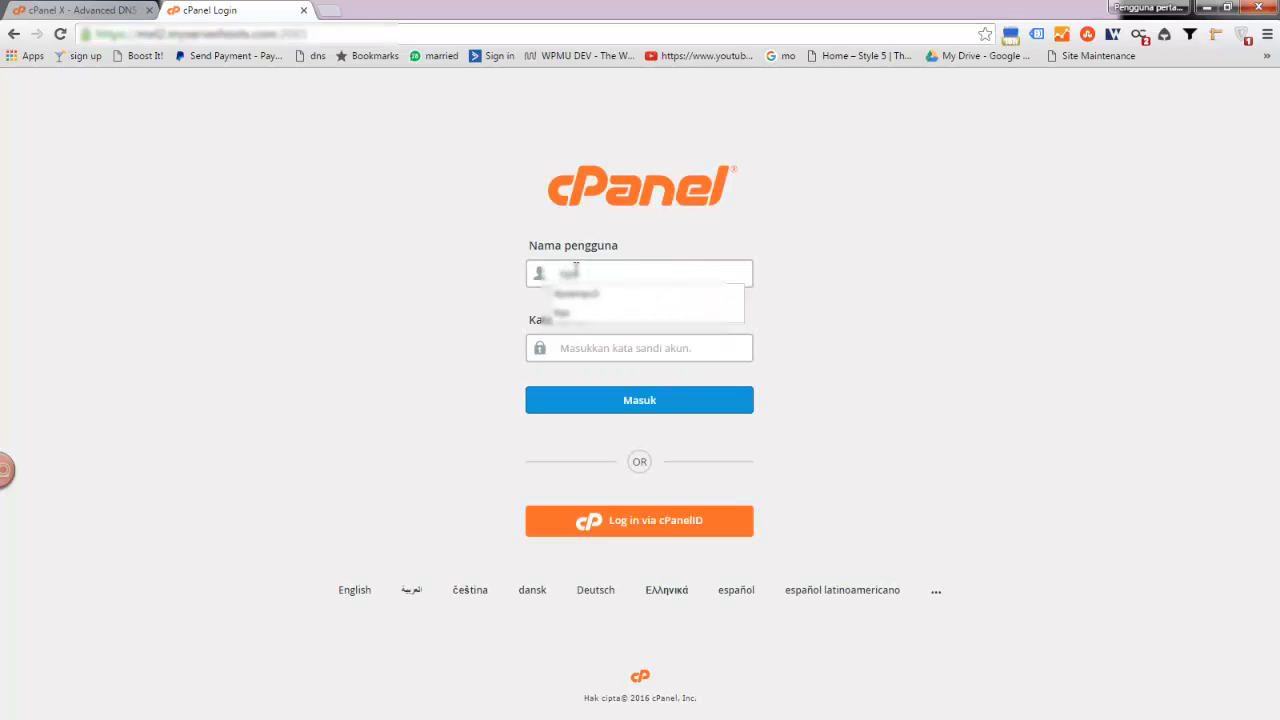
key("Down")
key("Tab")
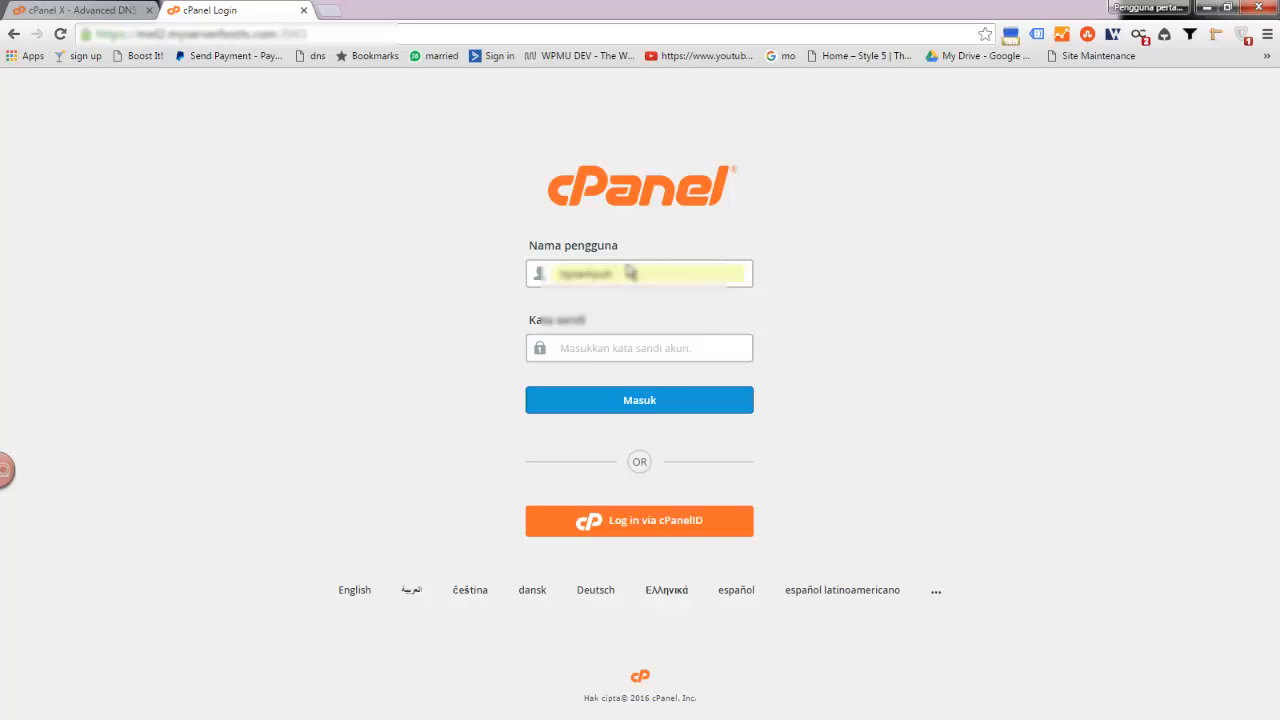
key("BackSpace")
key("Tab")
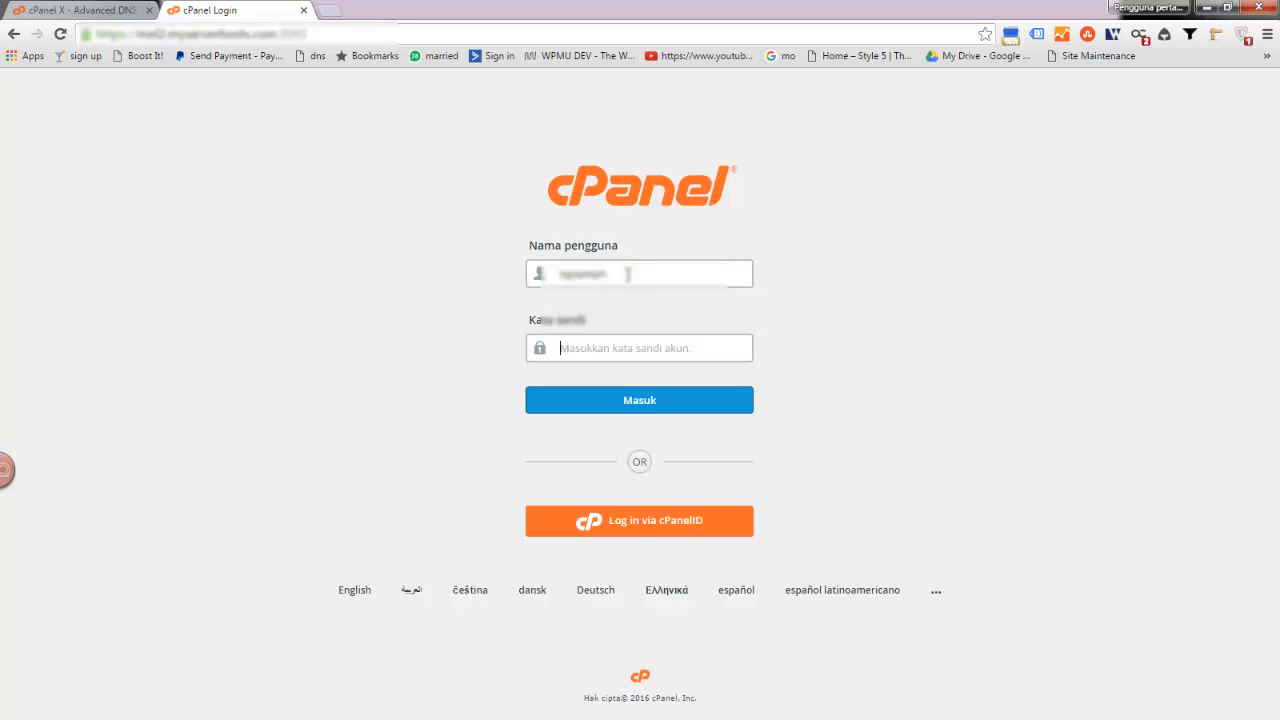
type("****")
key("Return")
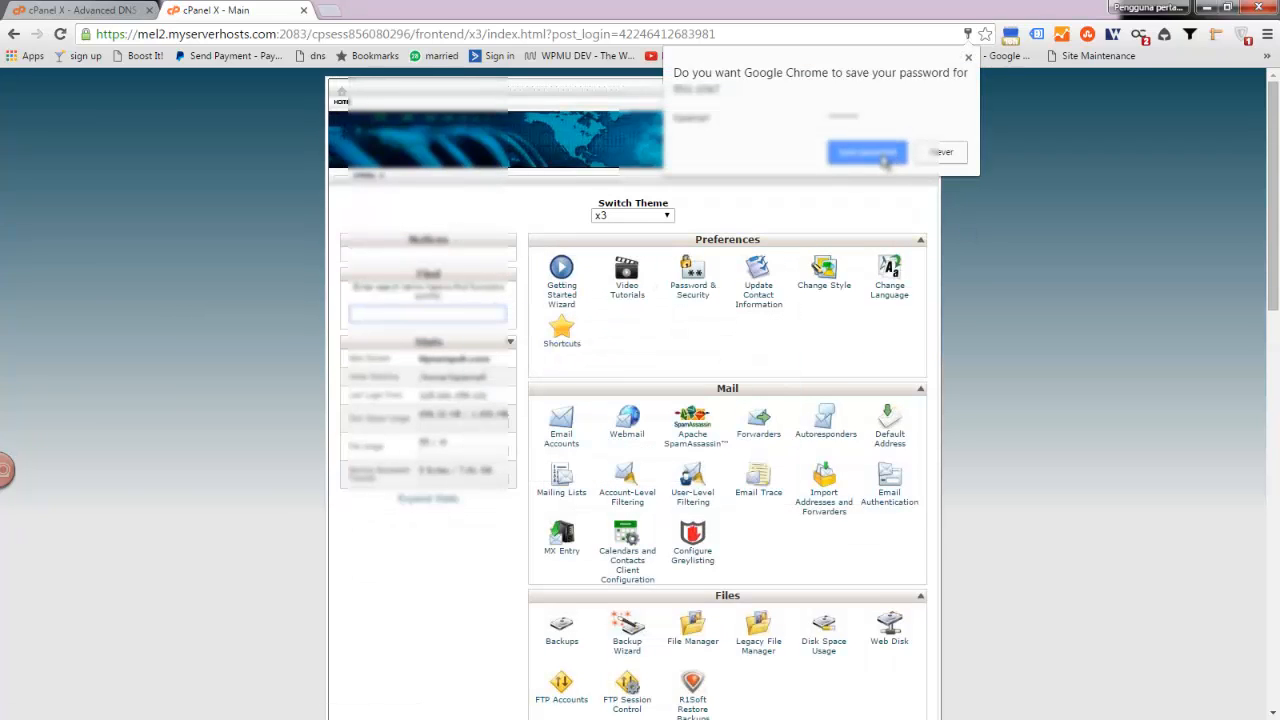
left_click(882, 155)
- Open the second server's Advanced DNS Zone Editor from the Domains section
scroll(895, 305, "down", 6)
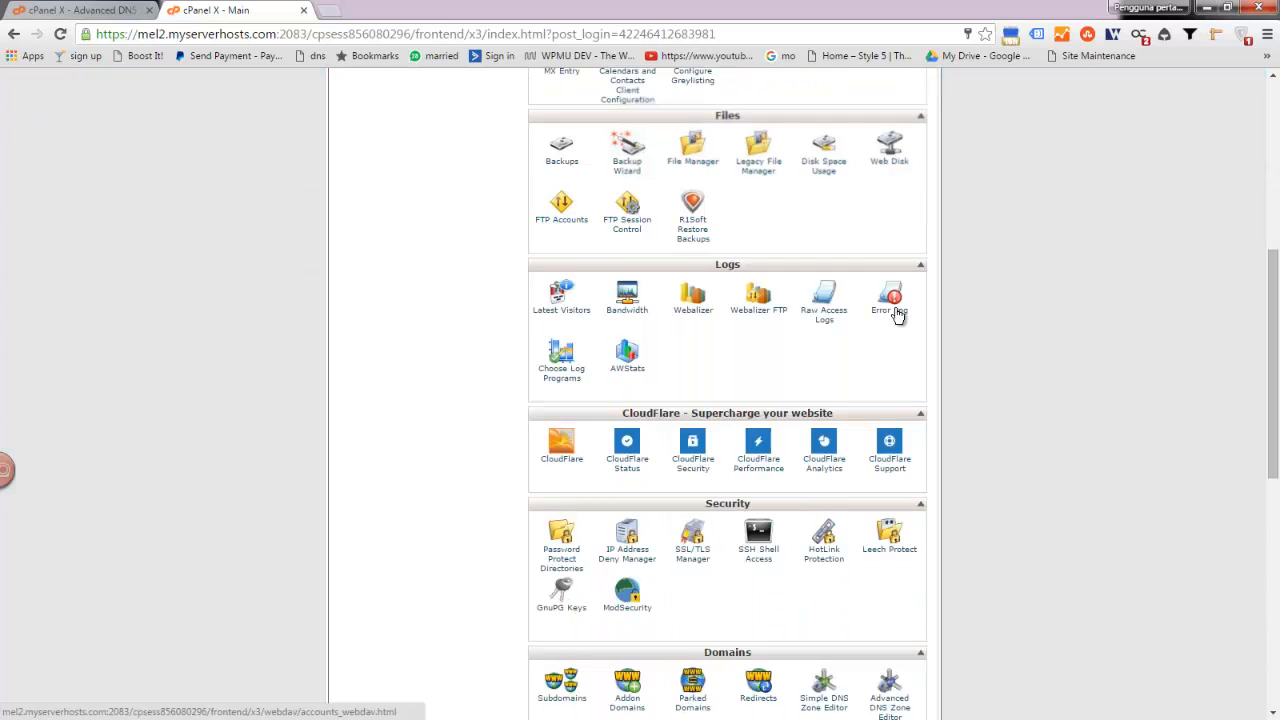
scroll(897, 316, "down", 3)
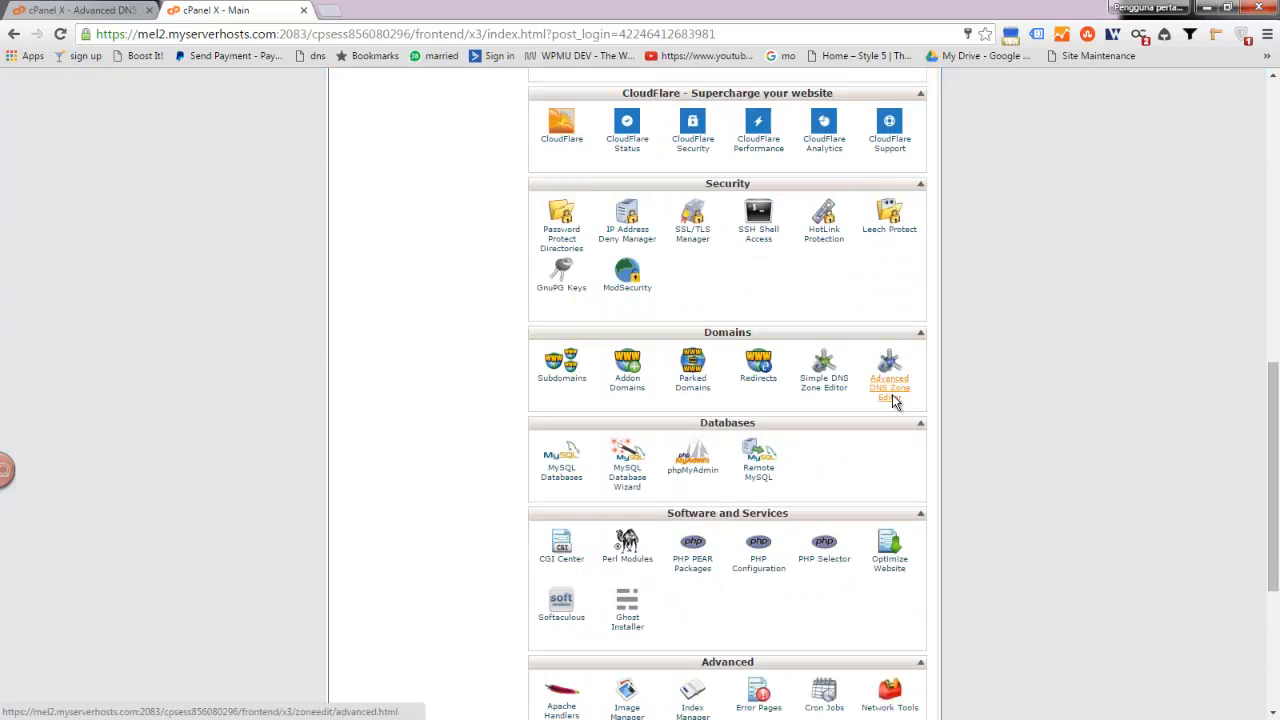
left_click(893, 398)
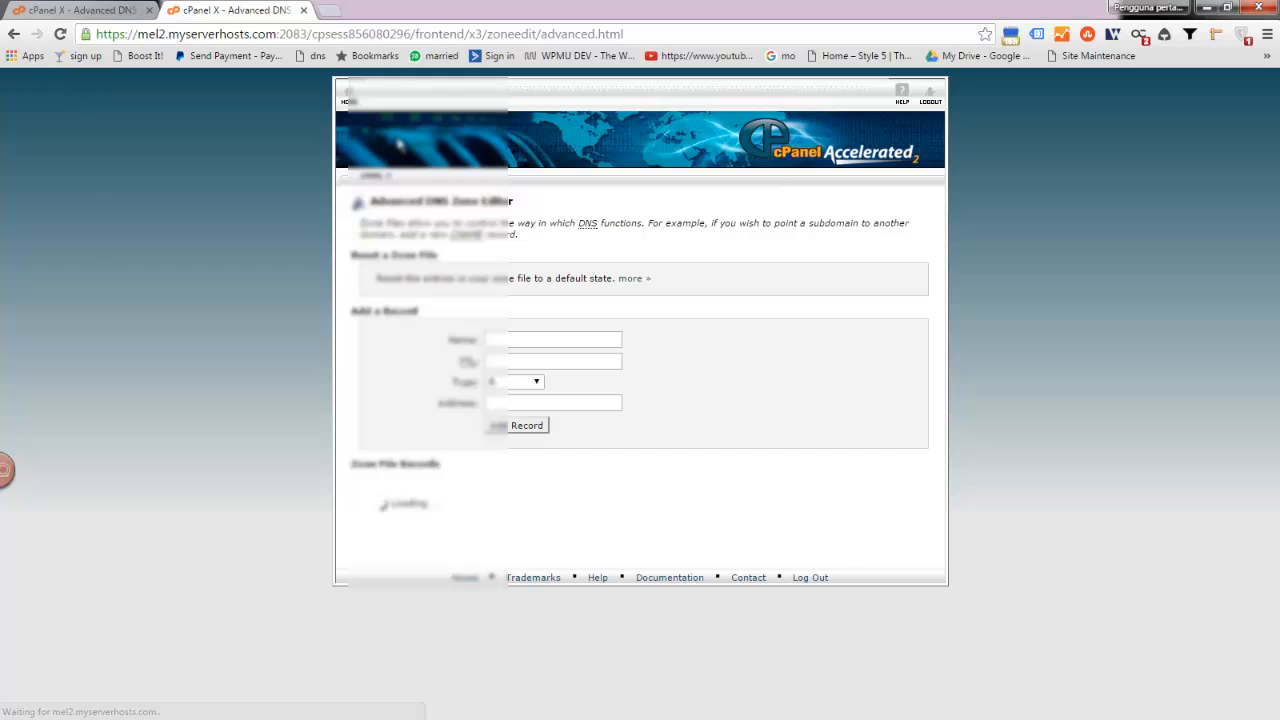
- Point the tutorial A record at 168.1.77.74 and add it to tipsampuh.com's zone
left_click(100, 12)
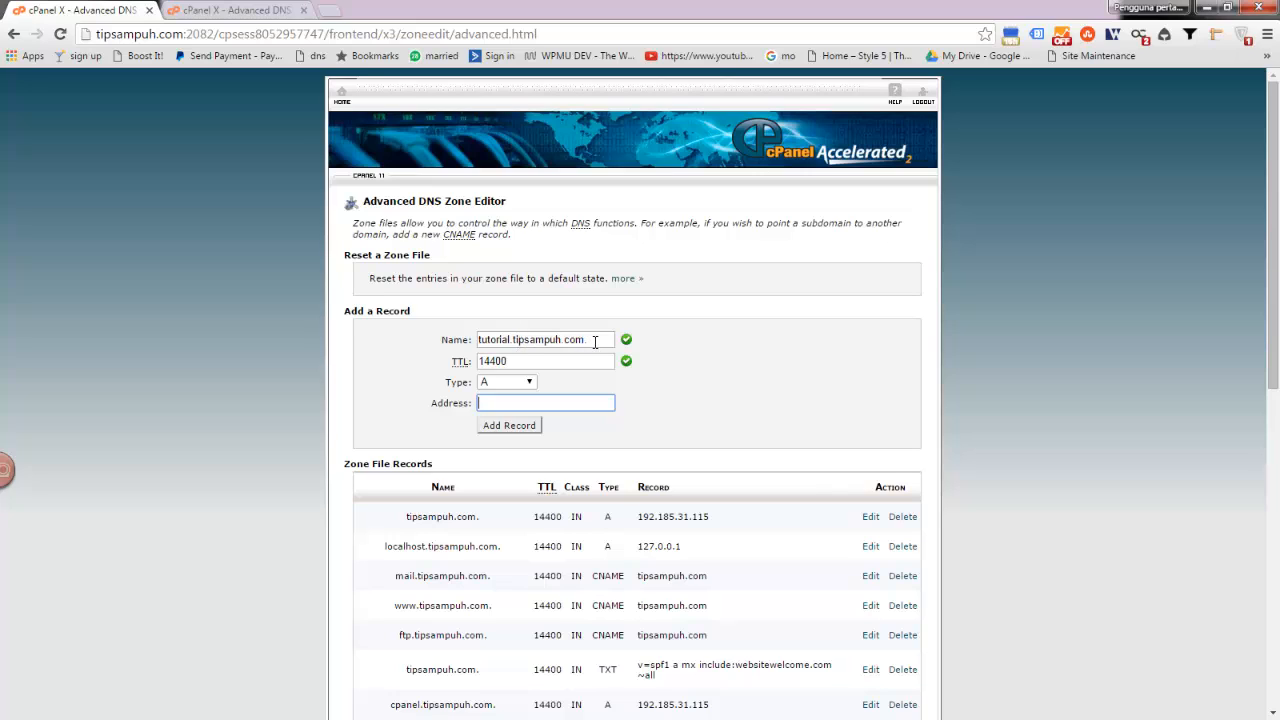
left_click(220, 14)
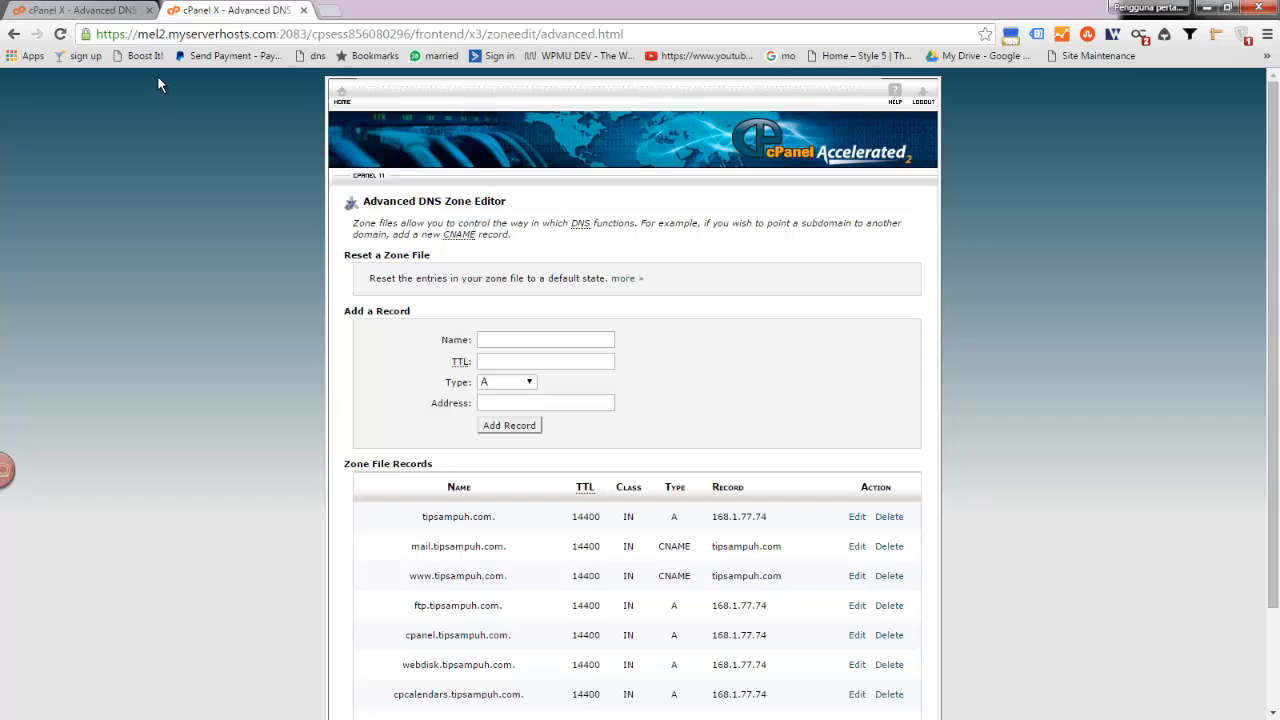
left_click(90, 10)
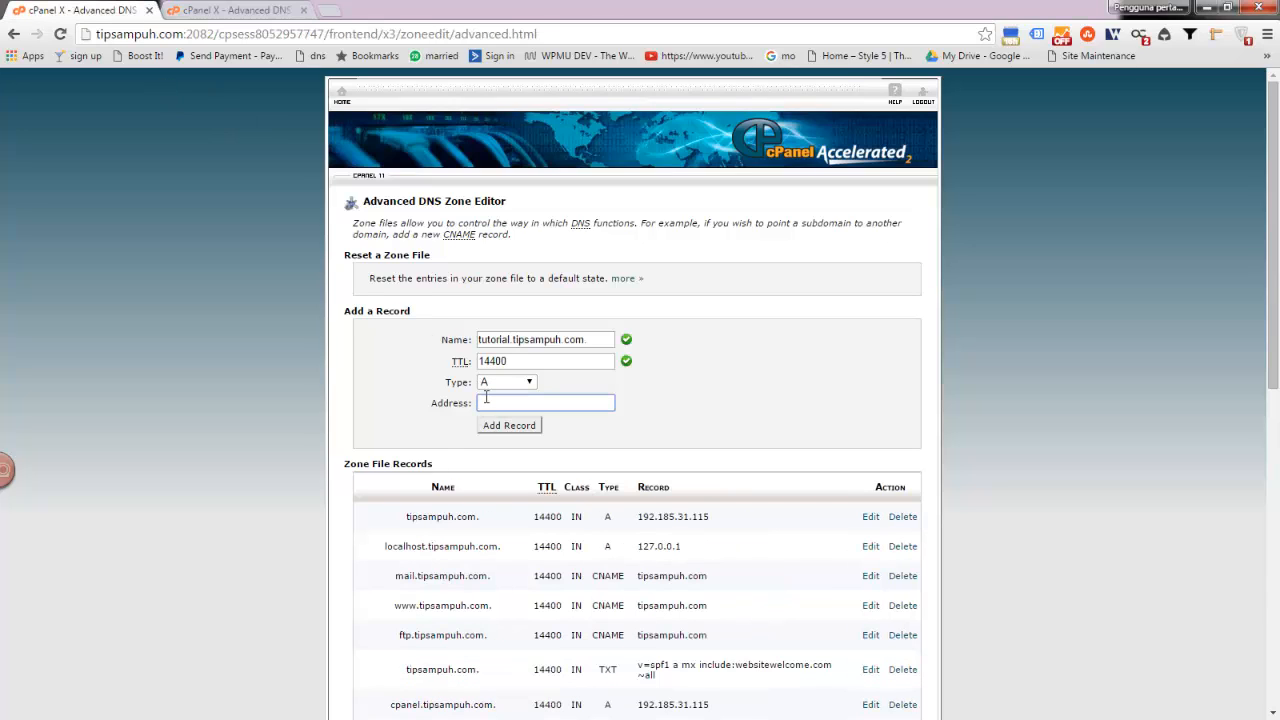
type("168.1")
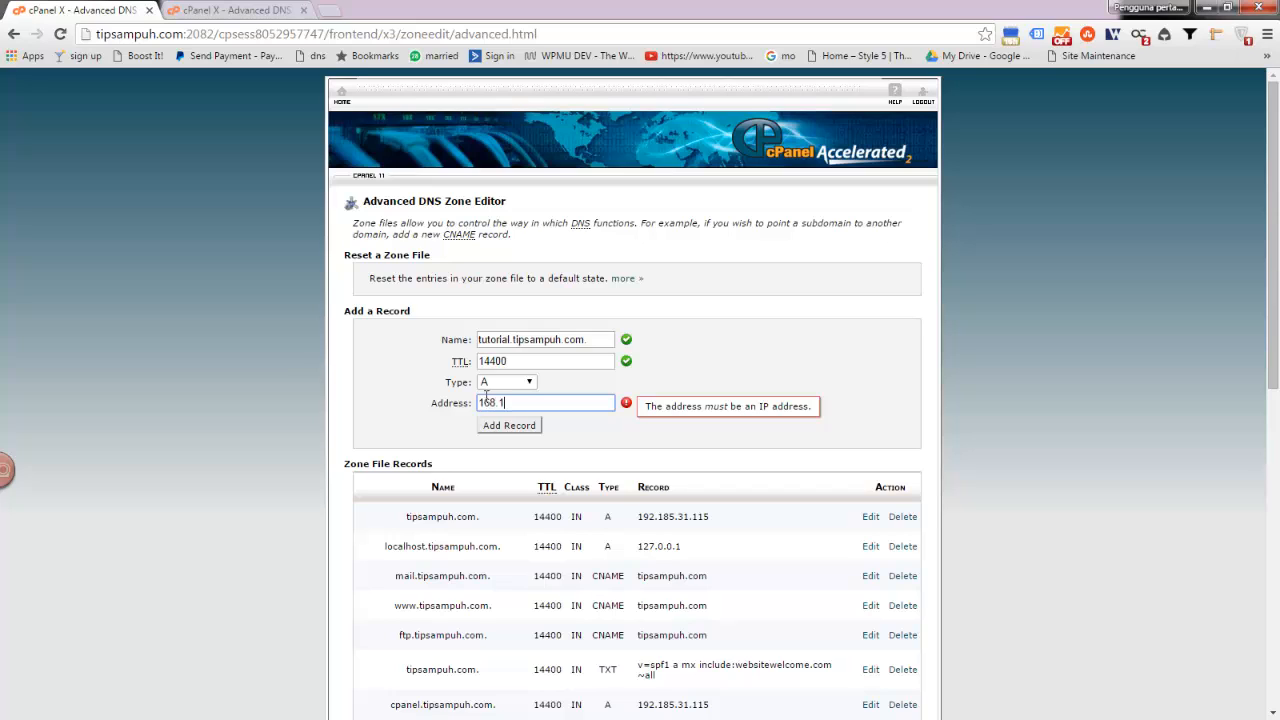
type(".77.74")
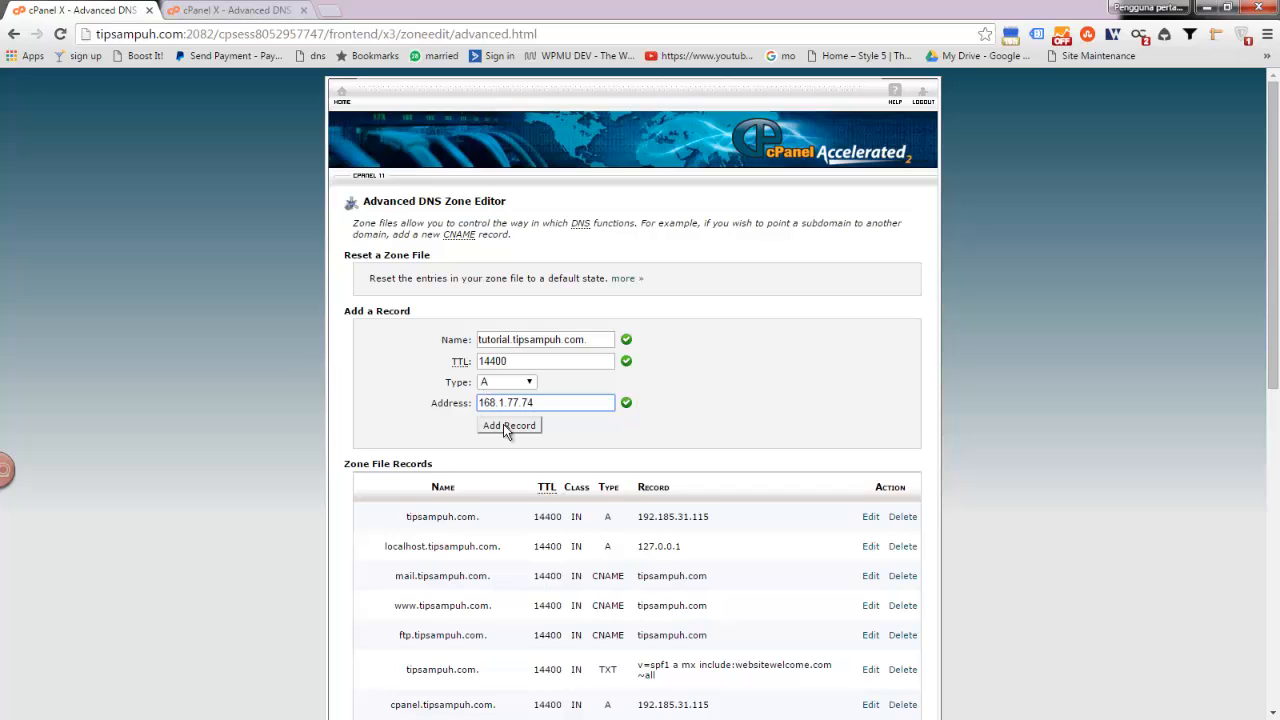
left_click(509, 427)
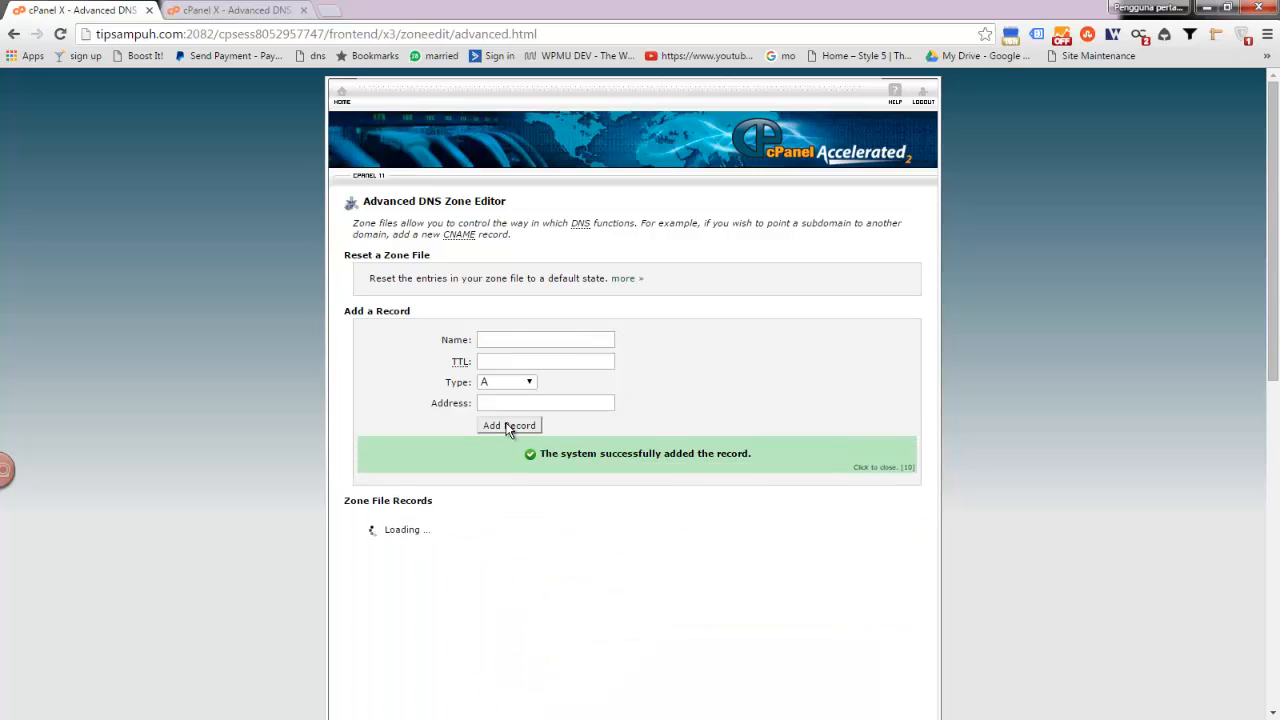
scroll(589, 365, "down", 3)
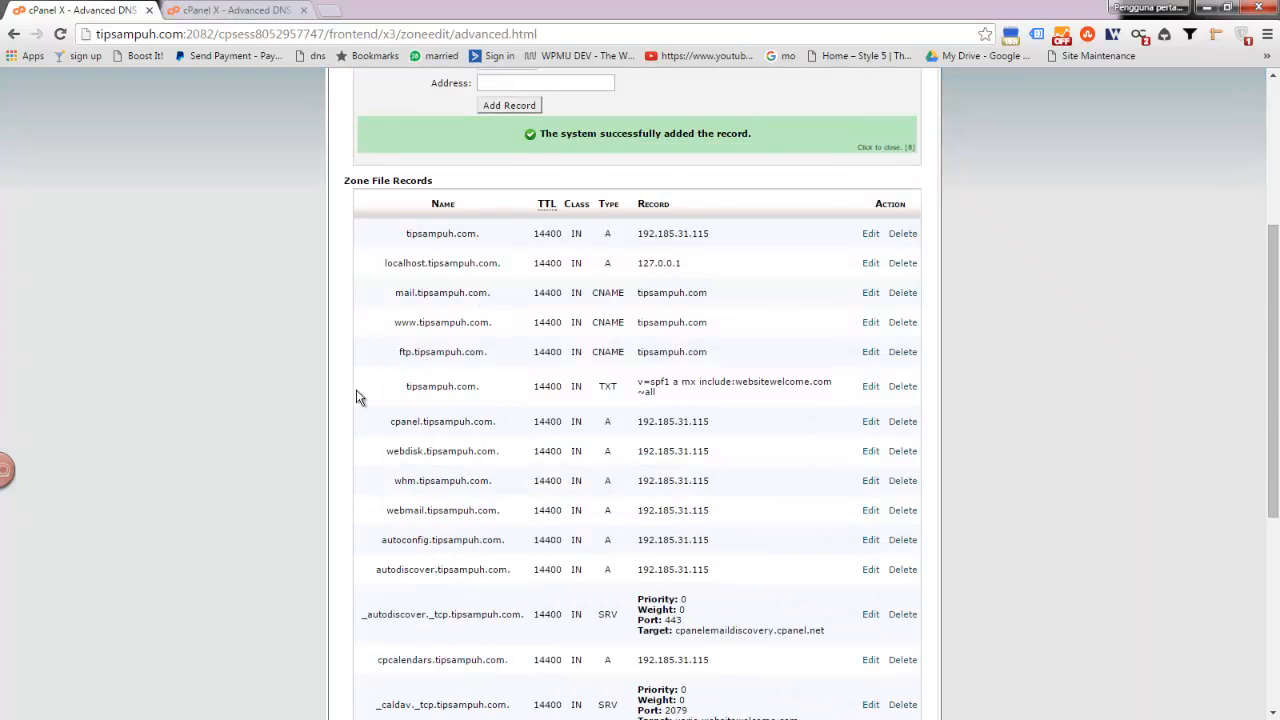
- Go from the second server's zone editor back to its cPanel home page, scrolled to Domains
left_click(222, 12)
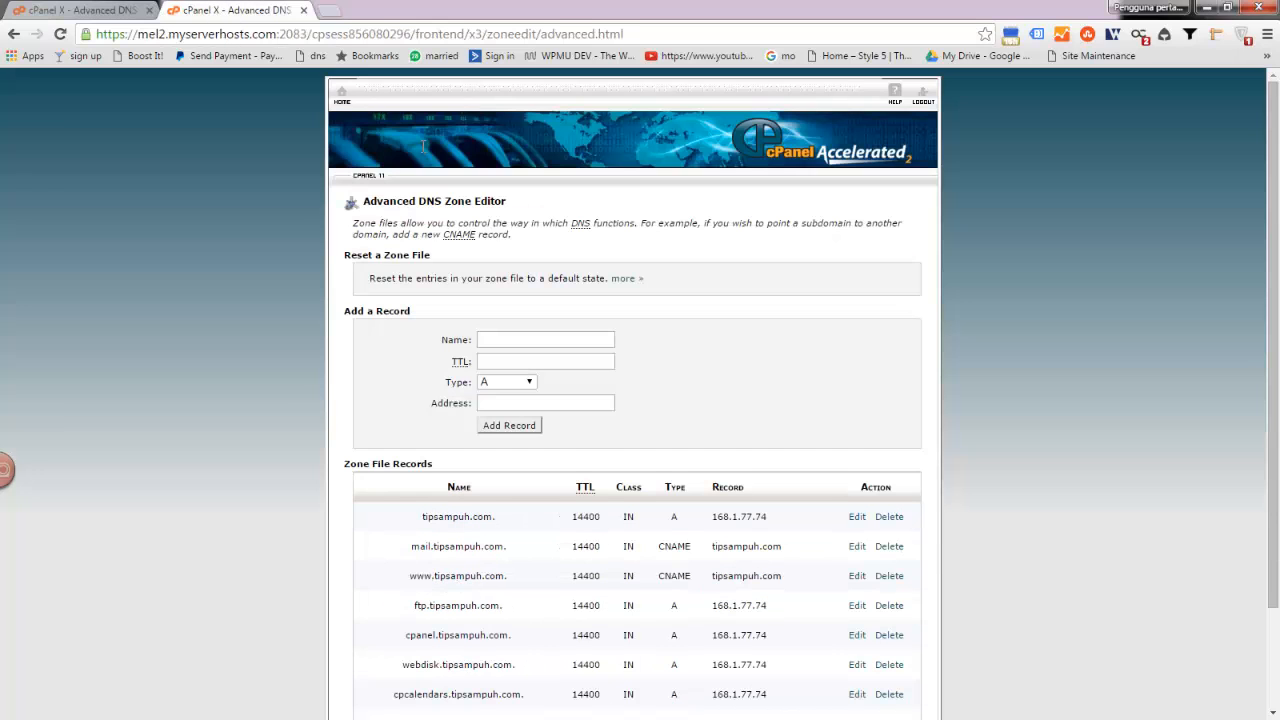
scroll(625, 398, "down", 2)
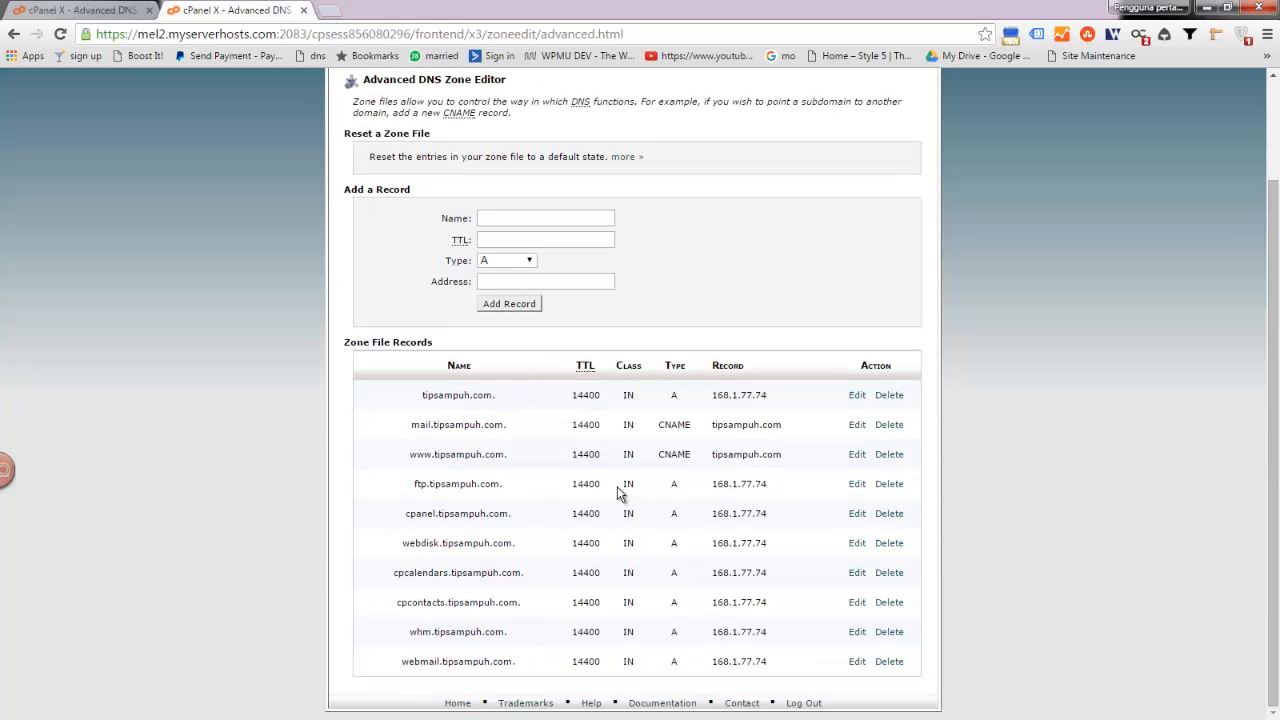
scroll(420, 480, "up", 2)
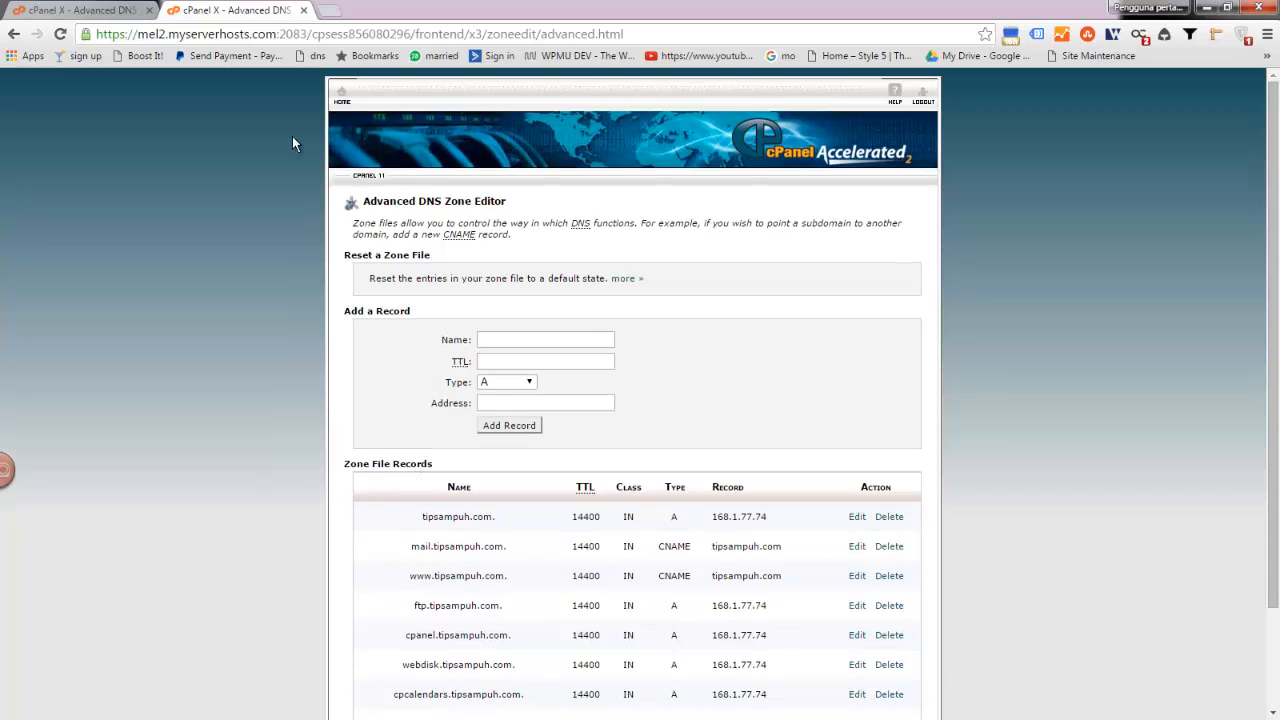
left_click(341, 95)
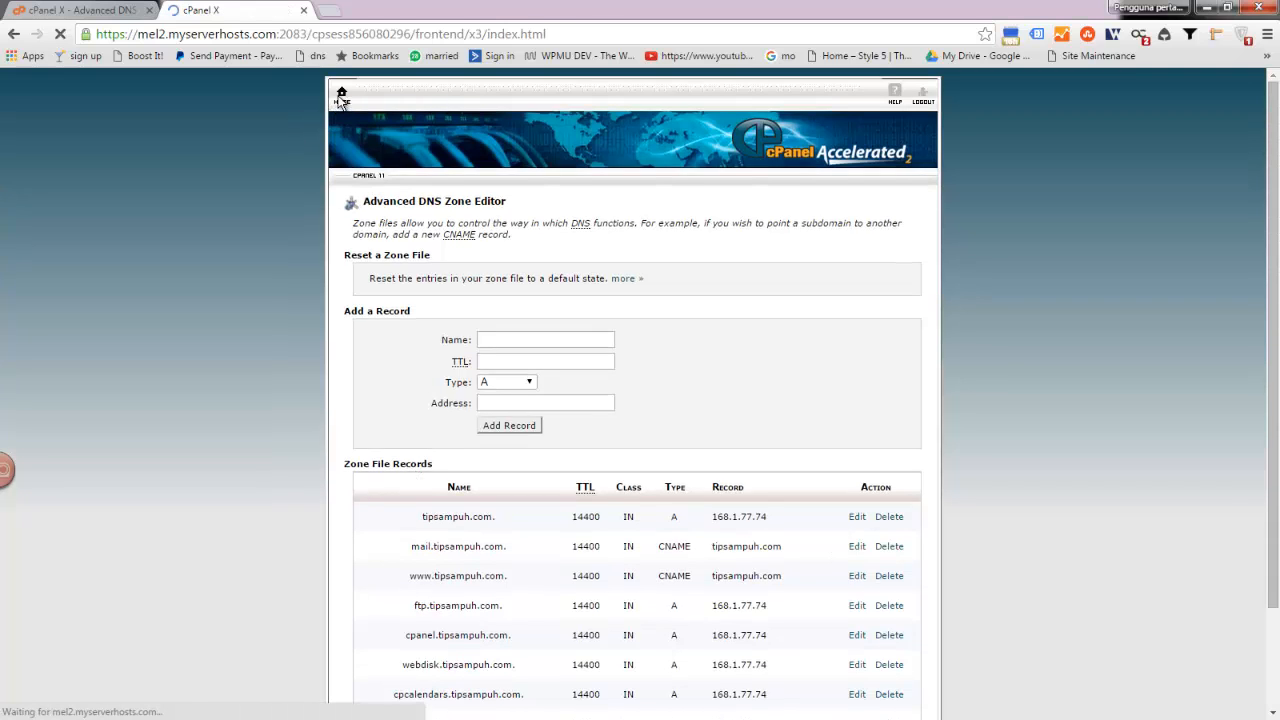
scroll(640, 455, "down", 6)
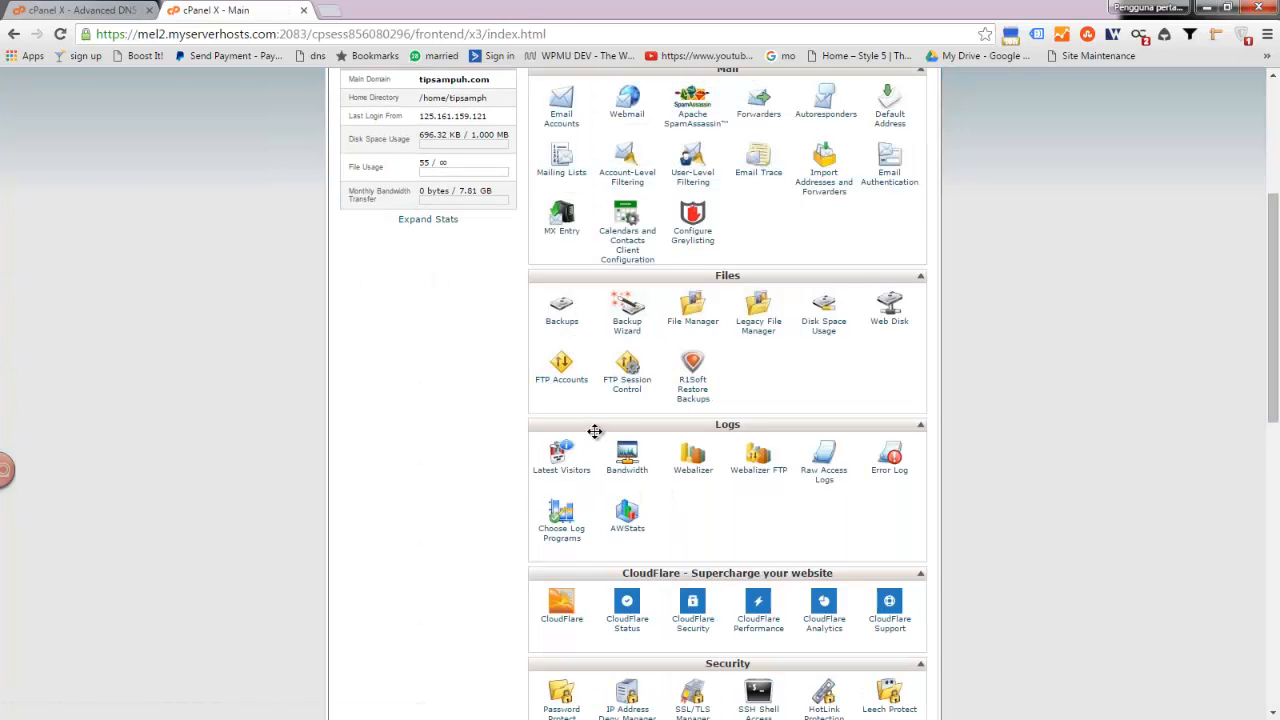
scroll(620, 540, "down", 3)
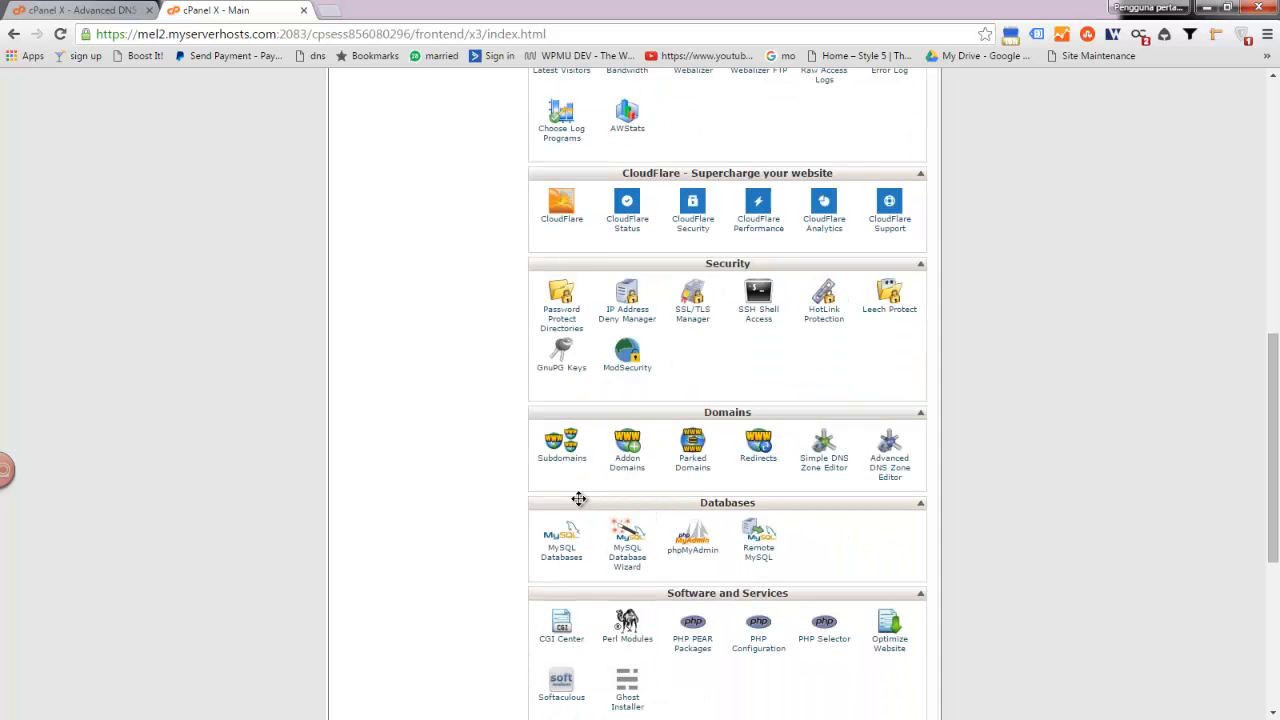
- Create the subdomain 'tutorial' with document root public_html/tutorial under Subdomains
left_click(561, 458)
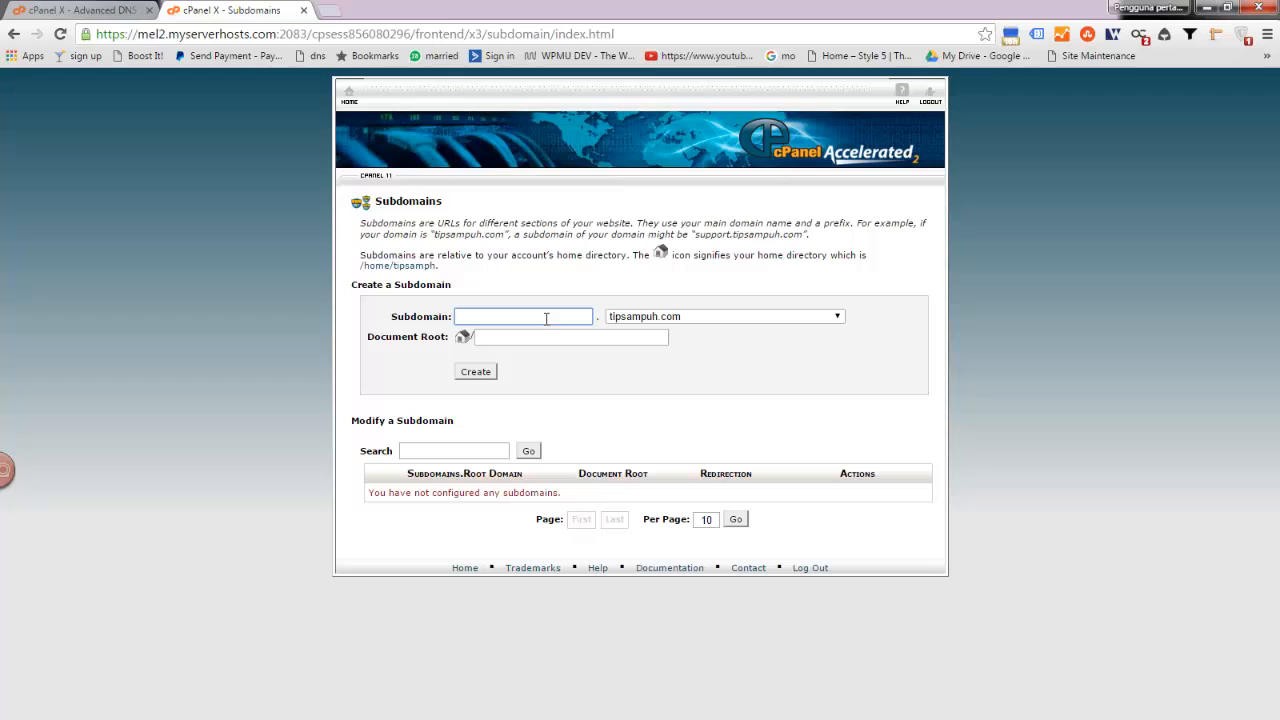
type("tutorial")
key("Tab")
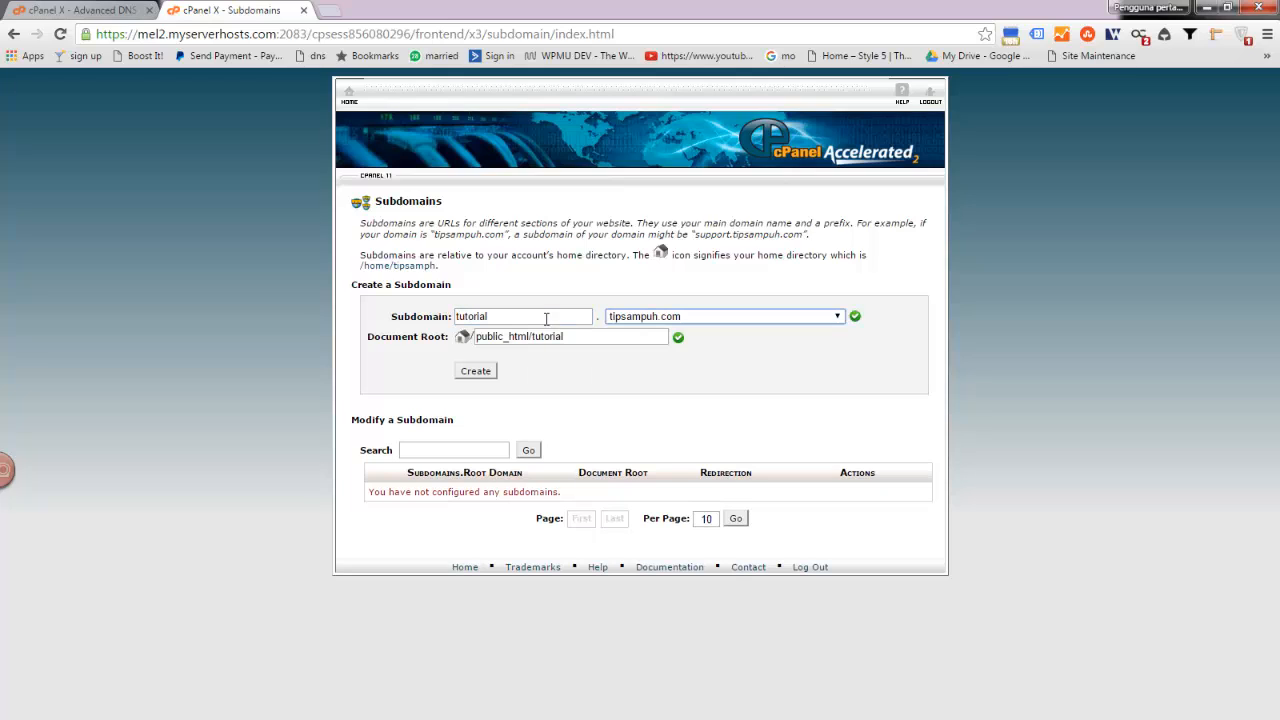
left_click(488, 372)
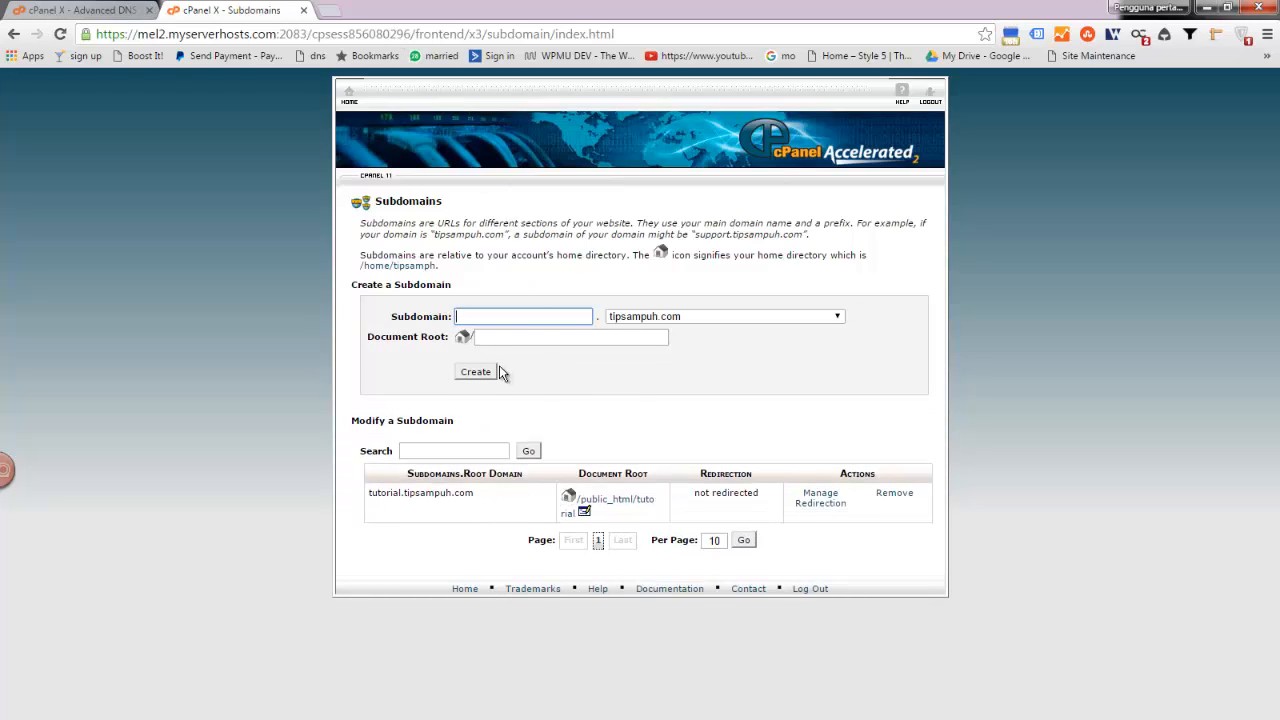
- Load tutorial.tipsampuh.com in a new tab to see its Index of / listing, then return to cPanel
left_click(328, 12)
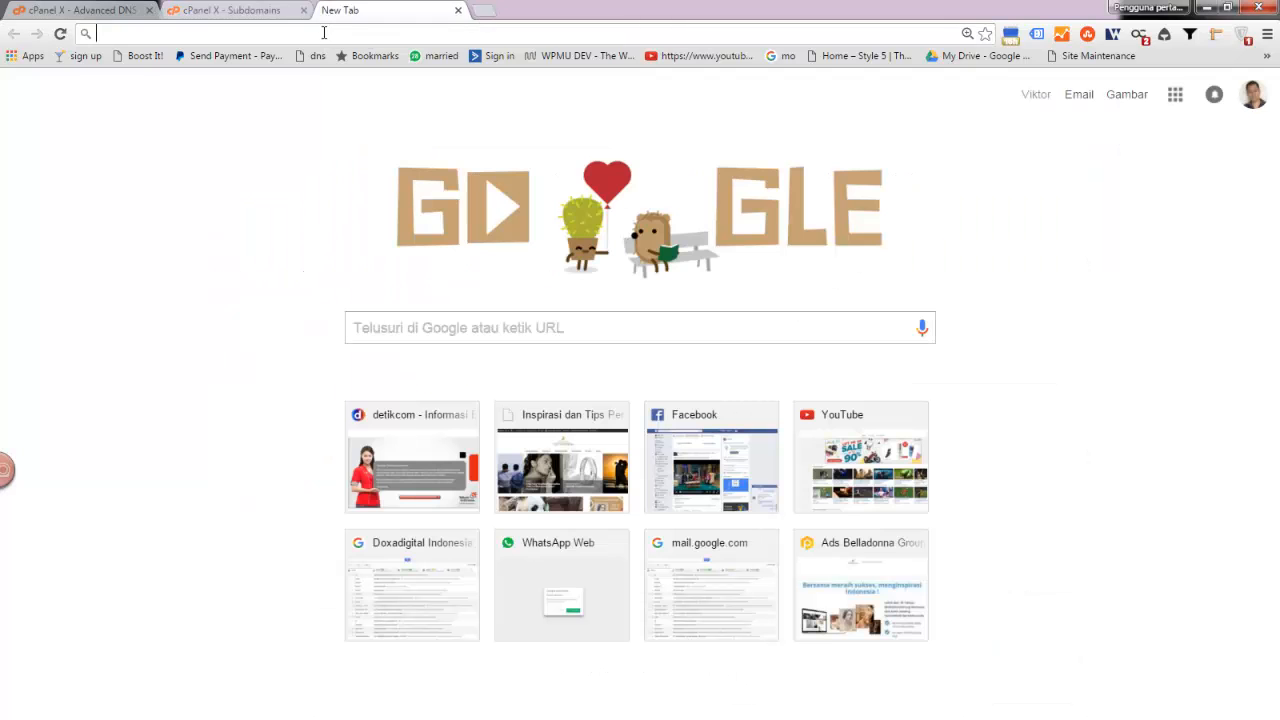
type("tutor")
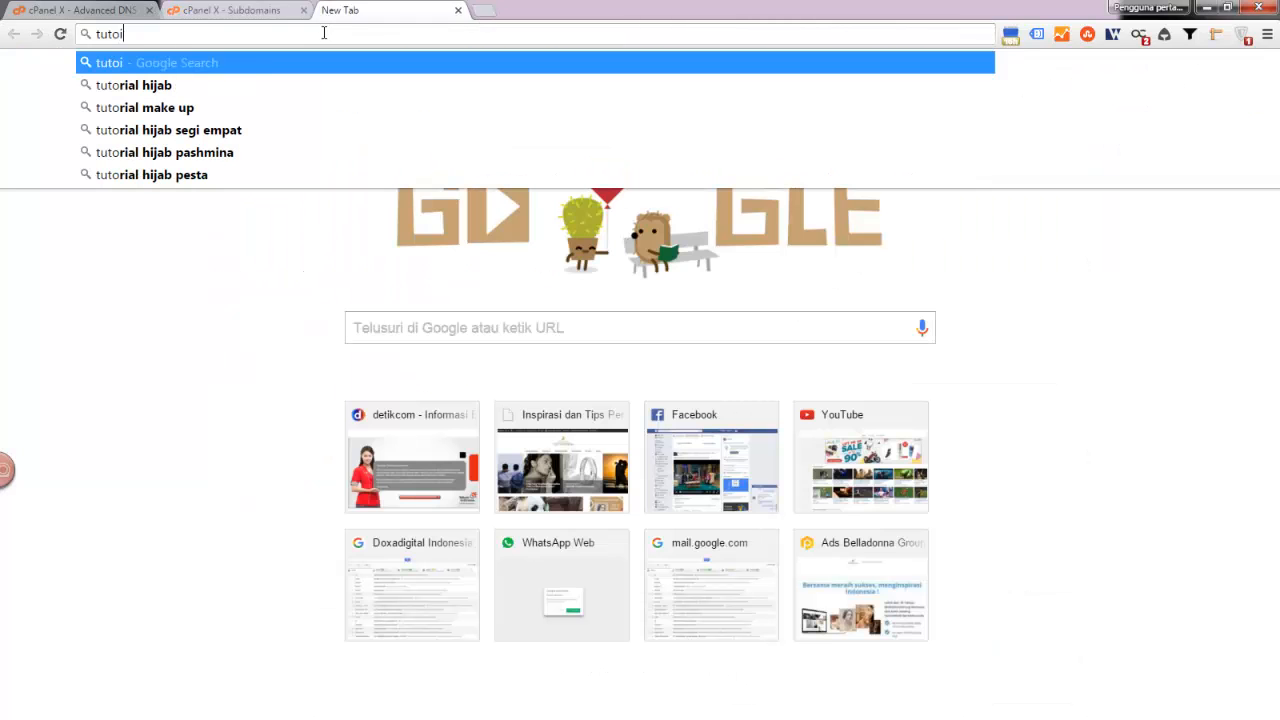
type("ial")
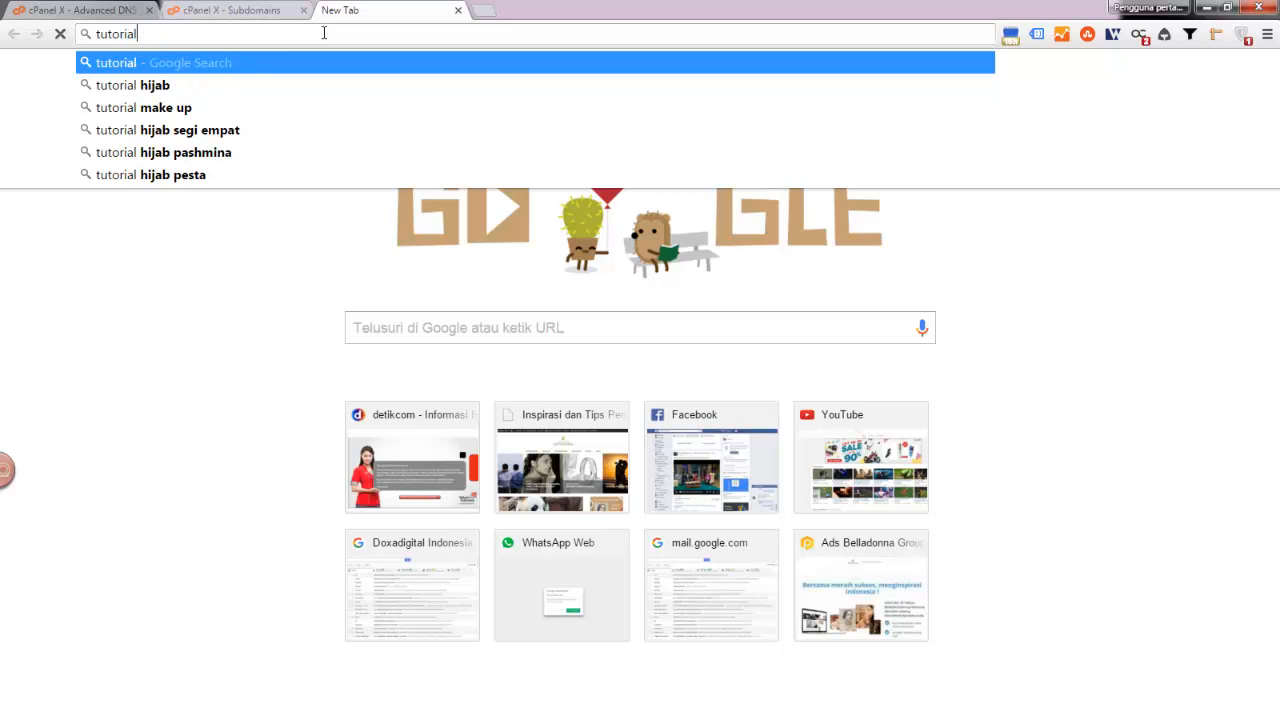
type(".tipsampuh.com")
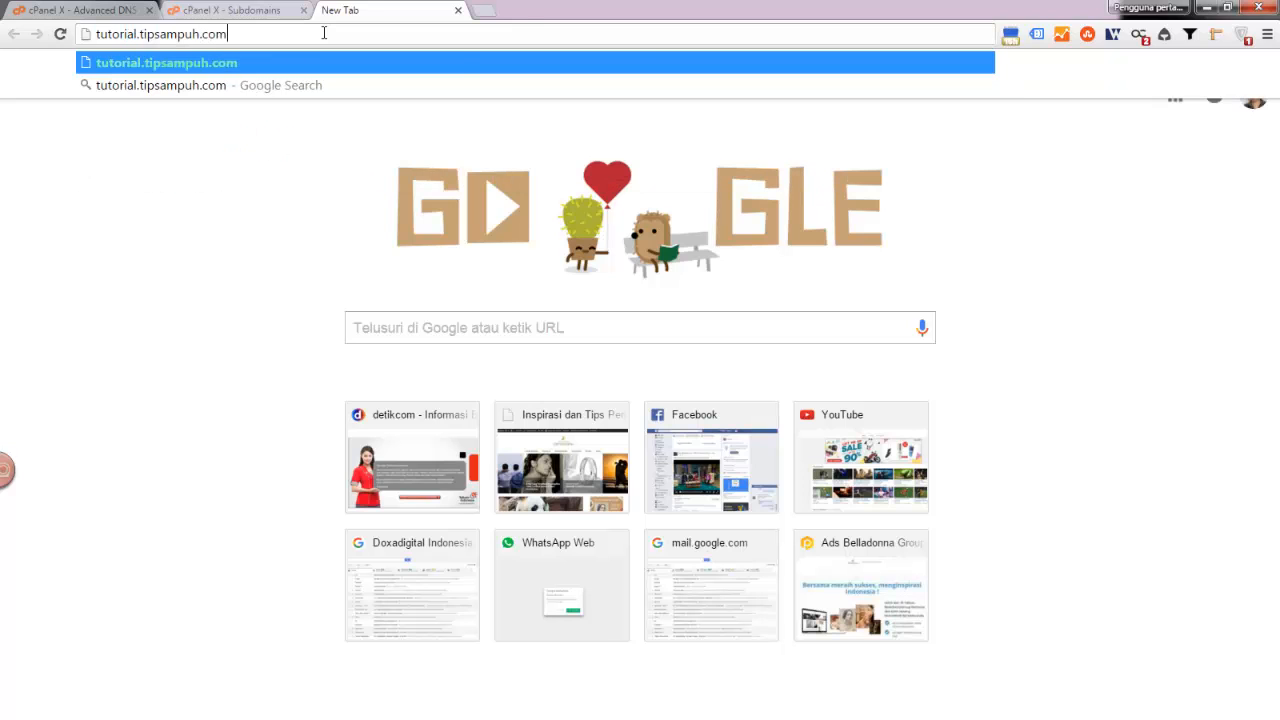
key("Return")
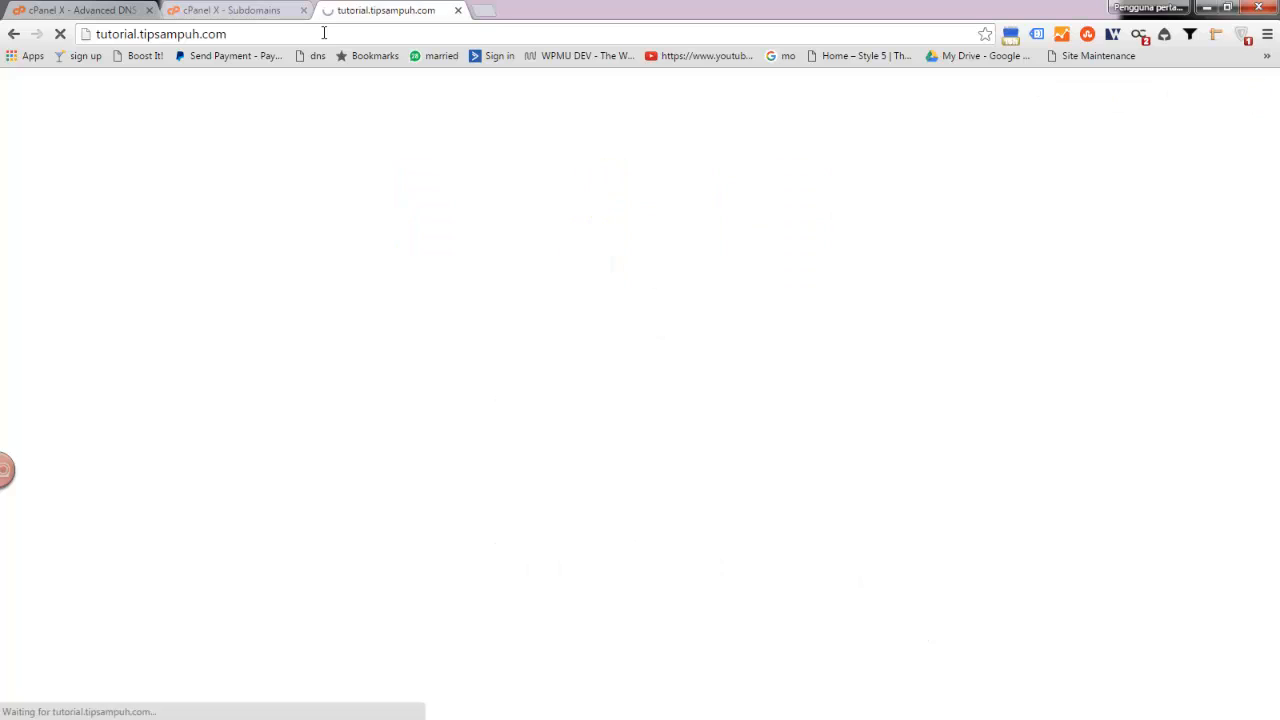
left_click(210, 10)
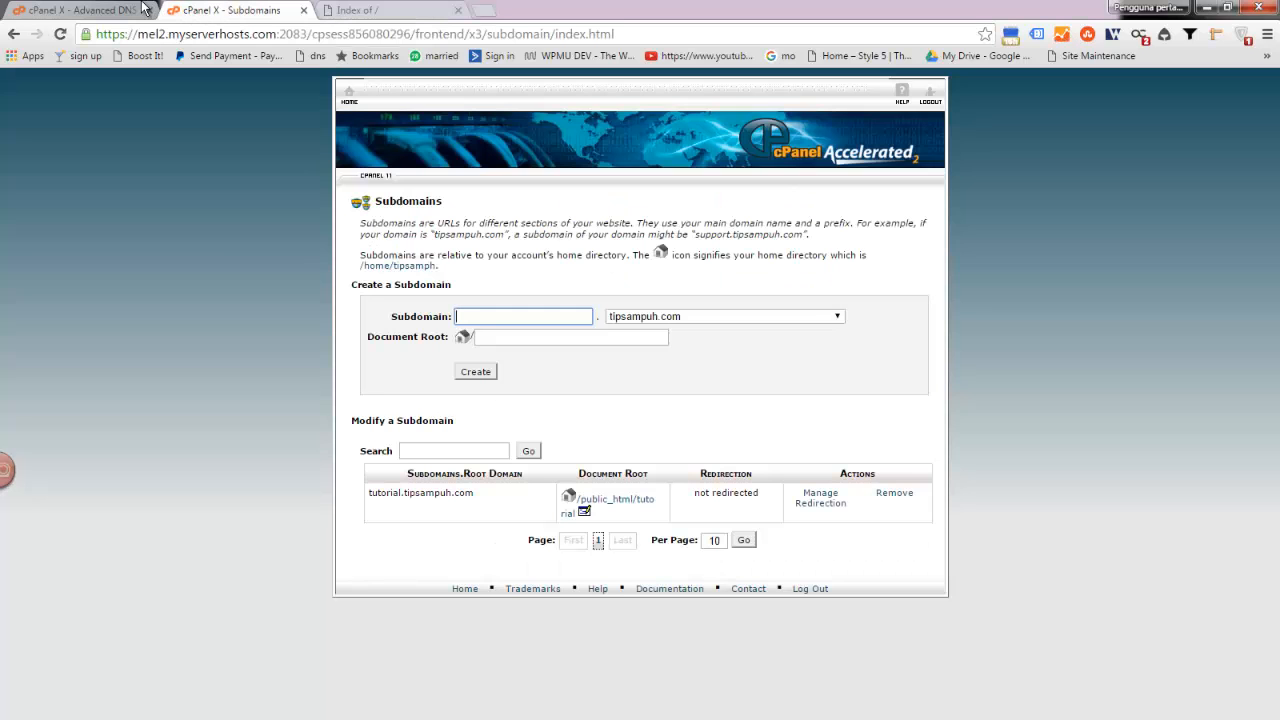
- Open File Manager at the web root and create an empty index.html in the tutorial folder
left_click(349, 97)
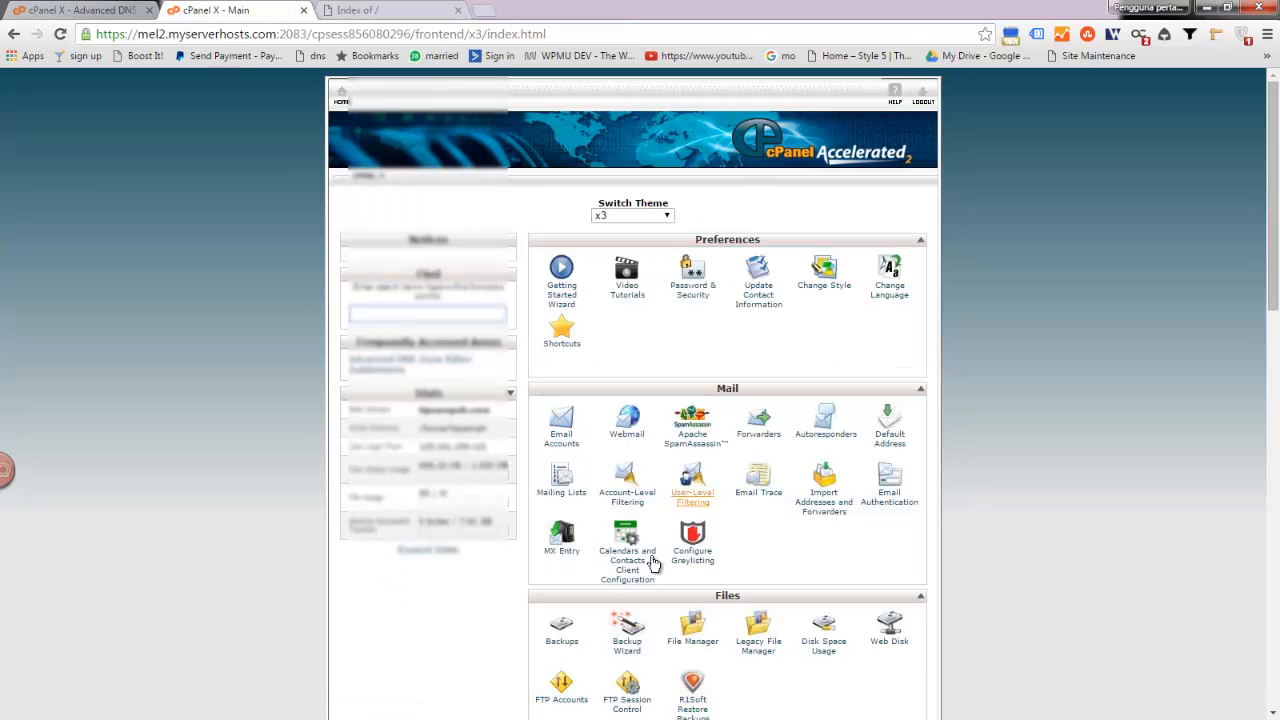
scroll(690, 640, "down", 1)
left_click(689, 546)
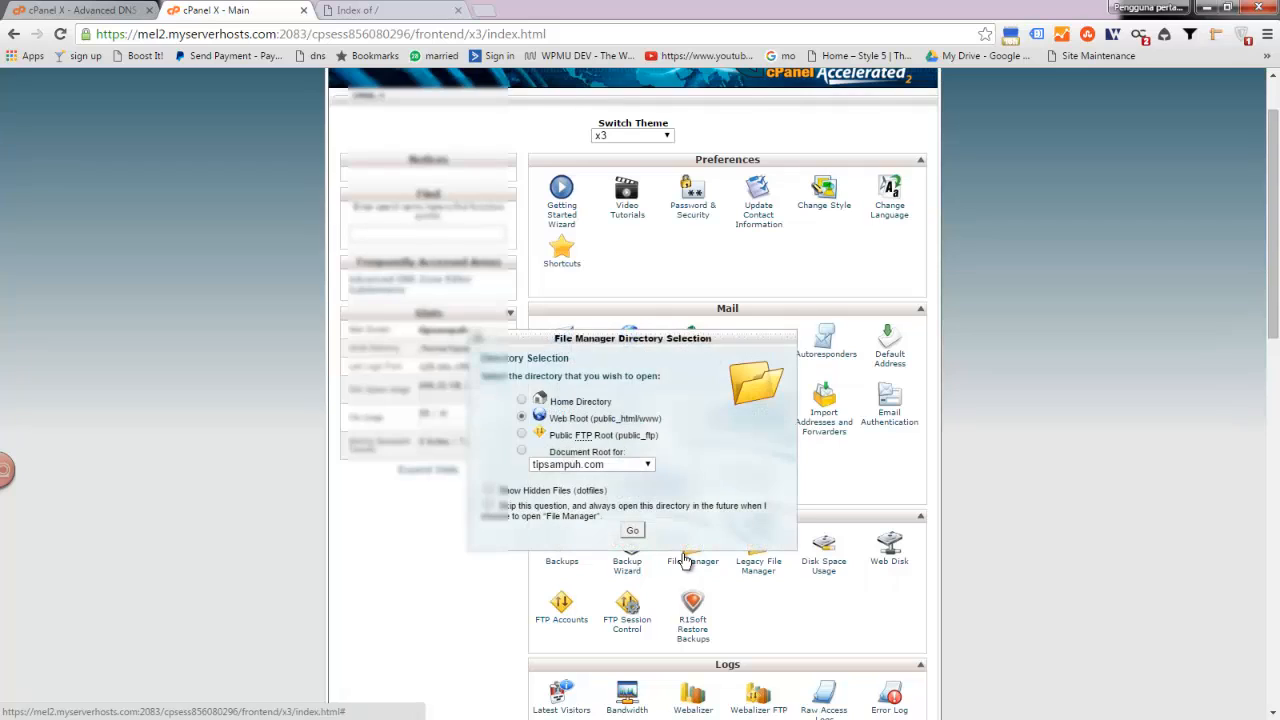
left_click(638, 529)
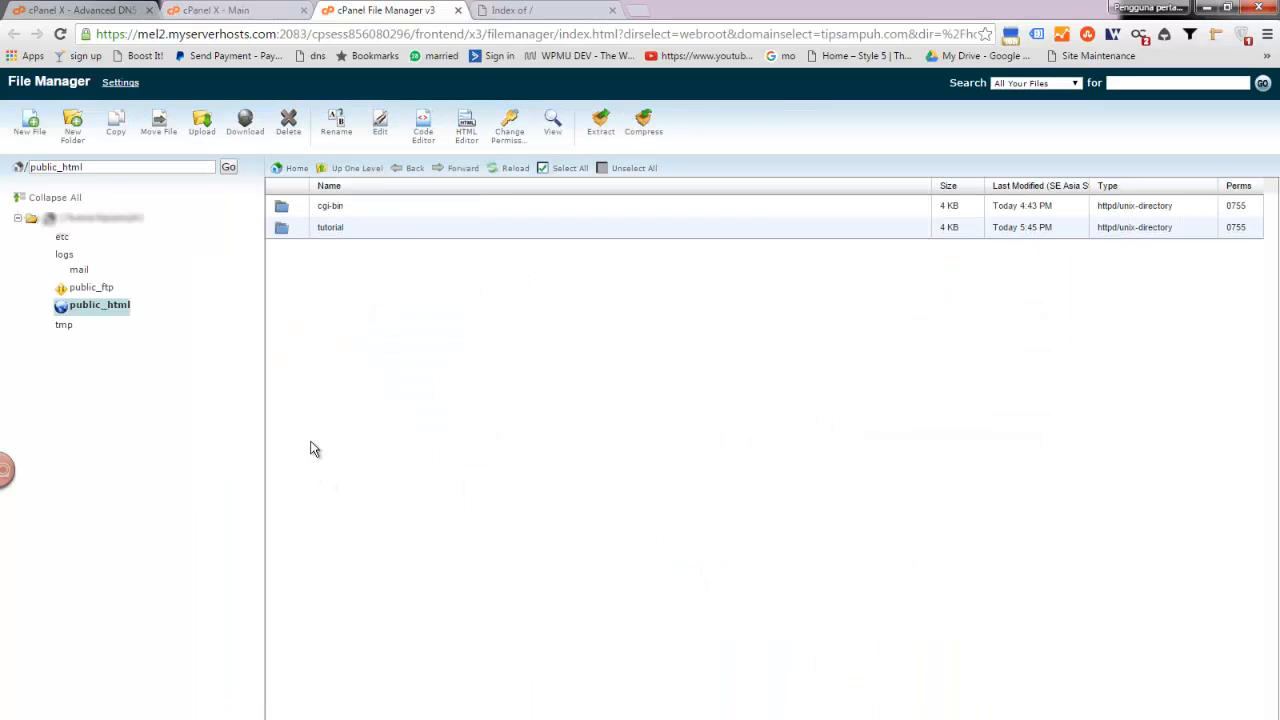
double_click(284, 228)
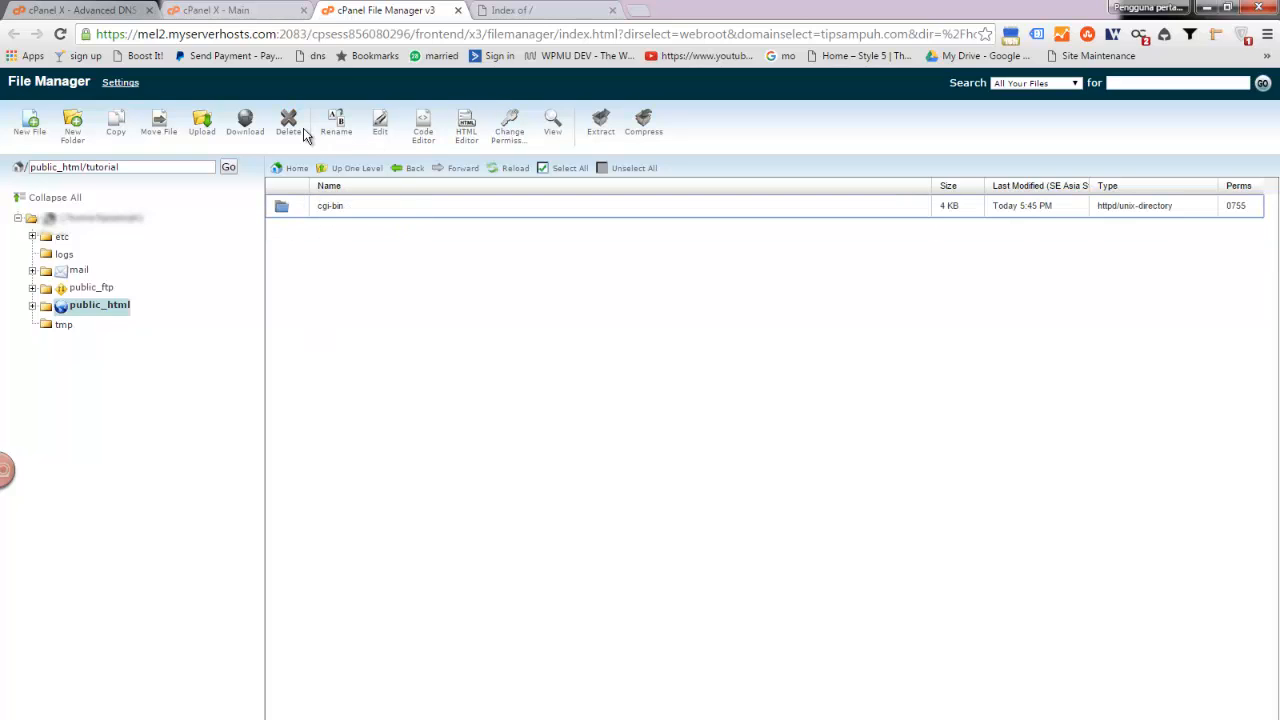
left_click(30, 125)
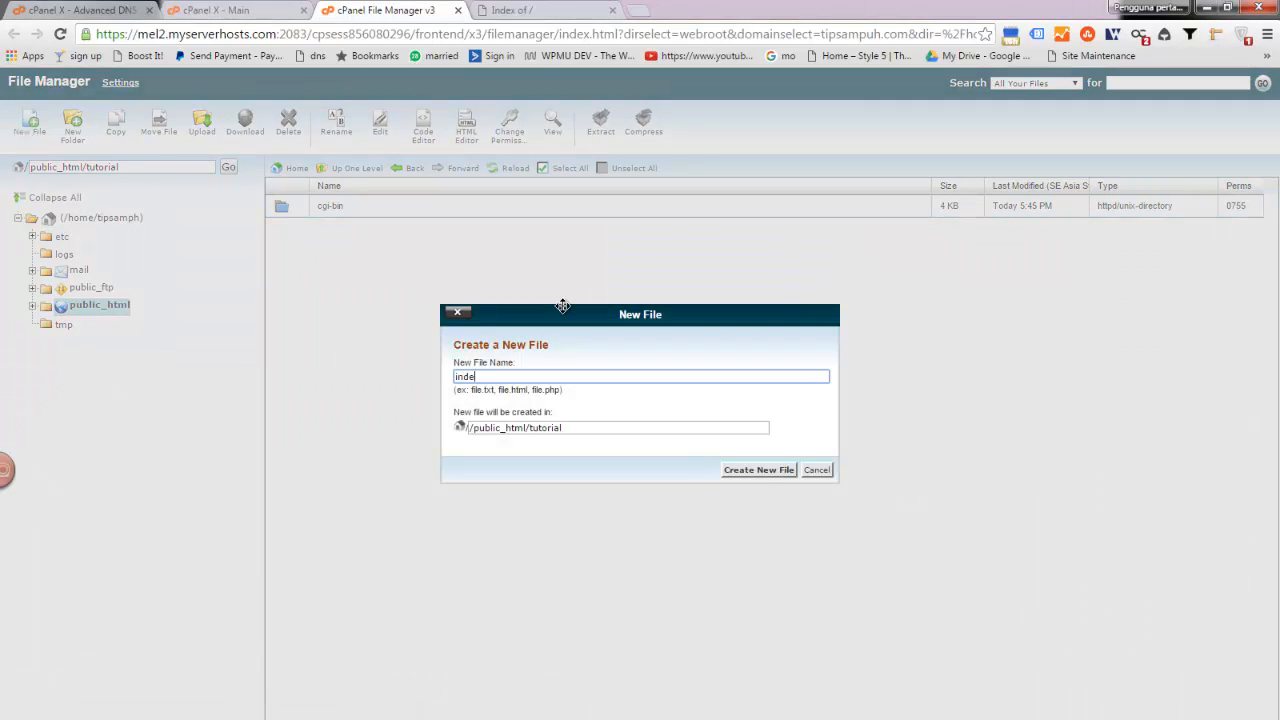
type("index.html")
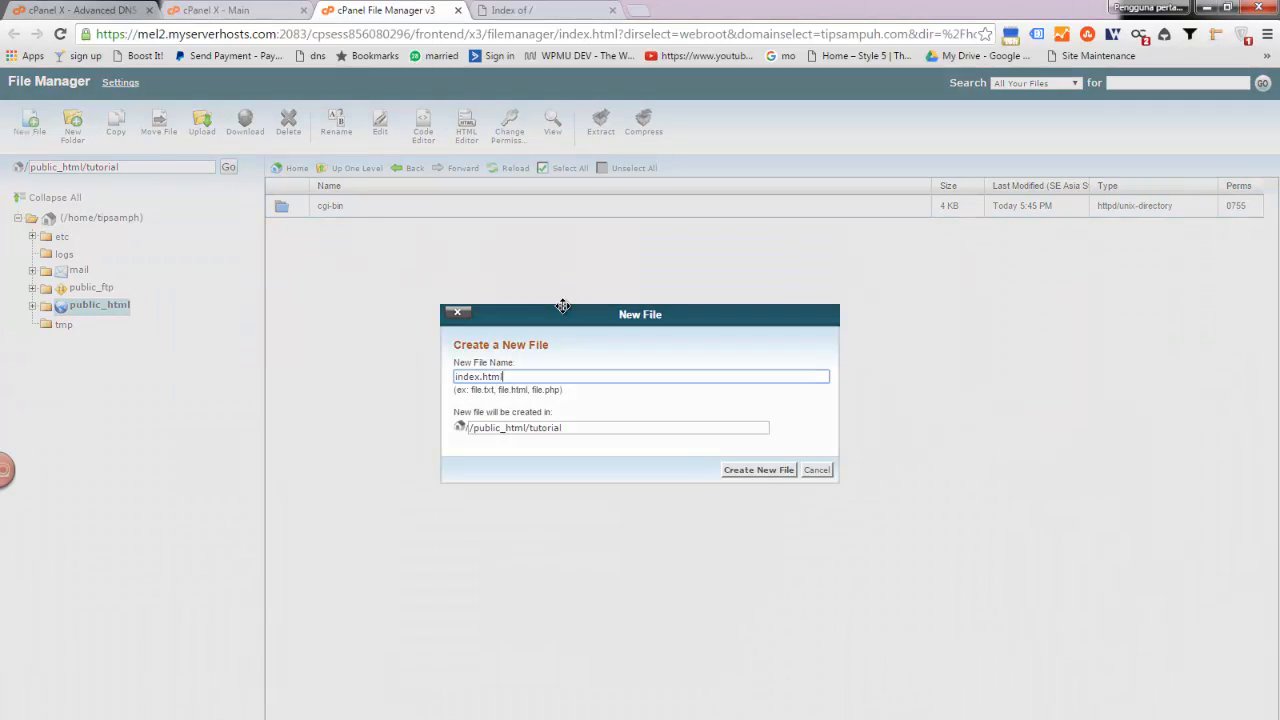
key("Return")
left_click(365, 227)
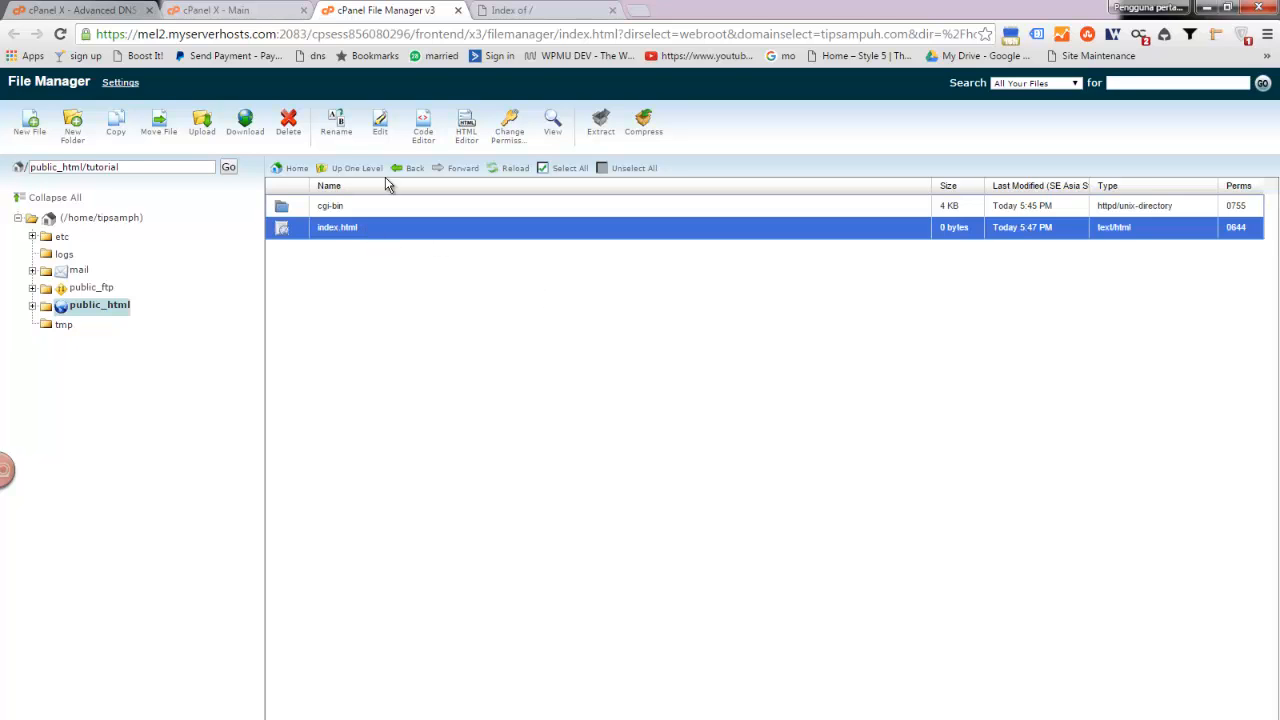
- Edit index.html as utf-8, save the text 'Hello ini tutorial tipsampuh', and bring up the subdomain tab
left_click(382, 133)
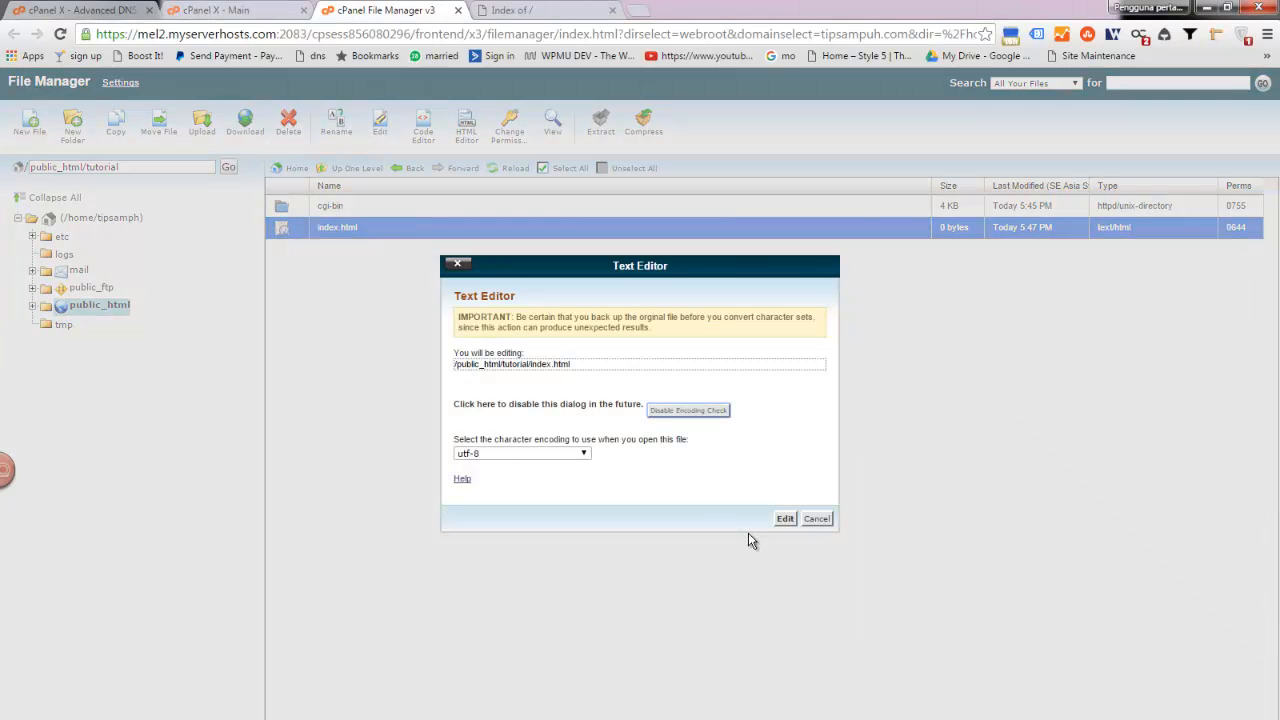
left_click(784, 519)
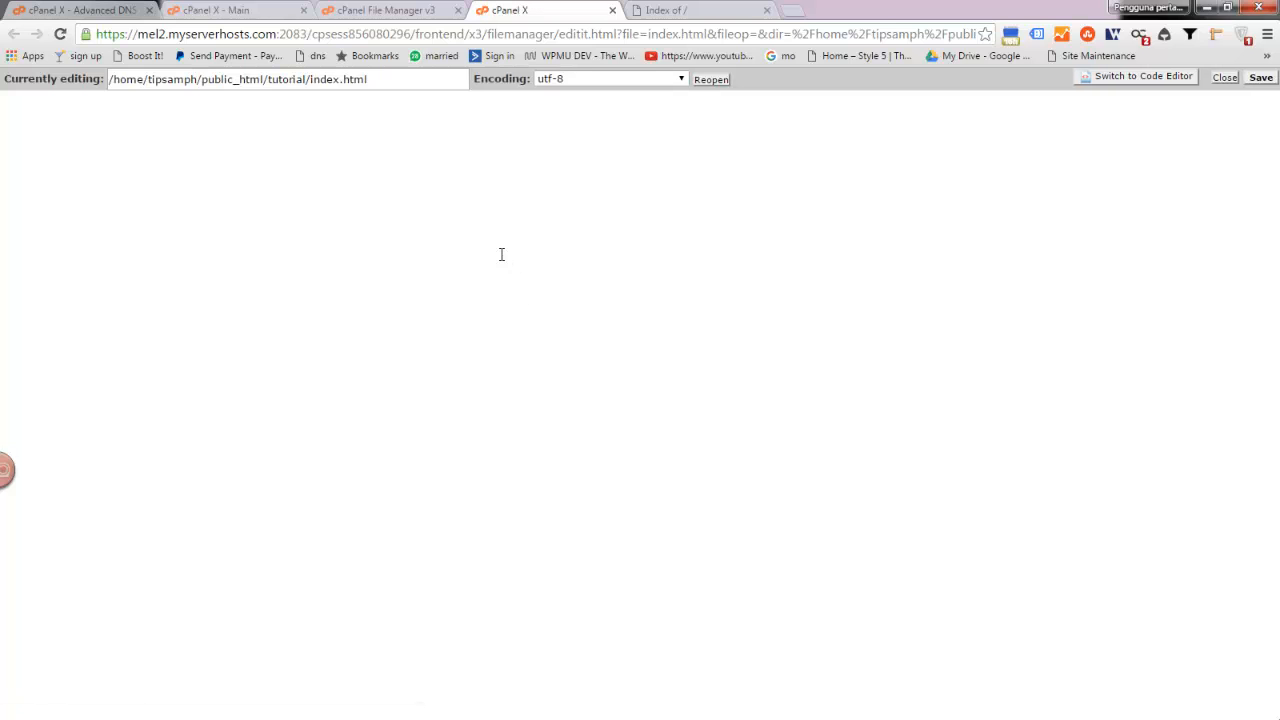
left_click(1260, 78)
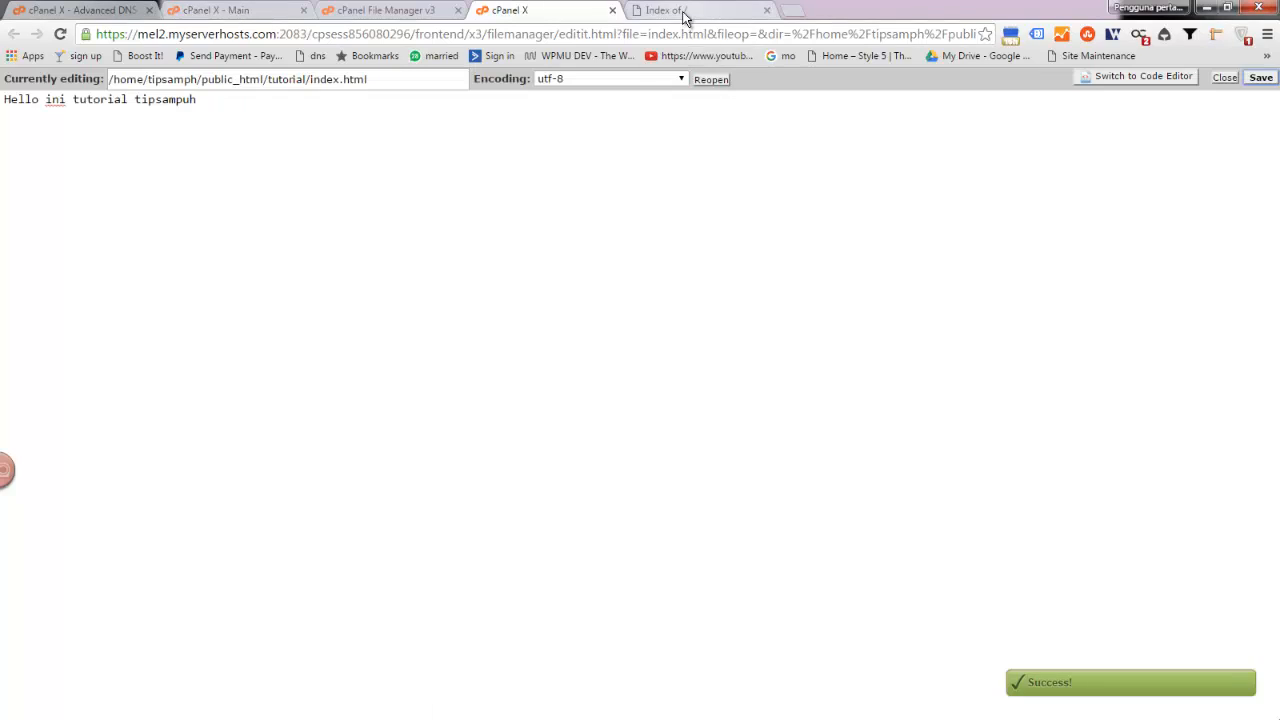
left_click(686, 11)
- Turn off Page Analytics and reload tutorial.tipsampuh.com to show the Hello page
left_click(1062, 36)
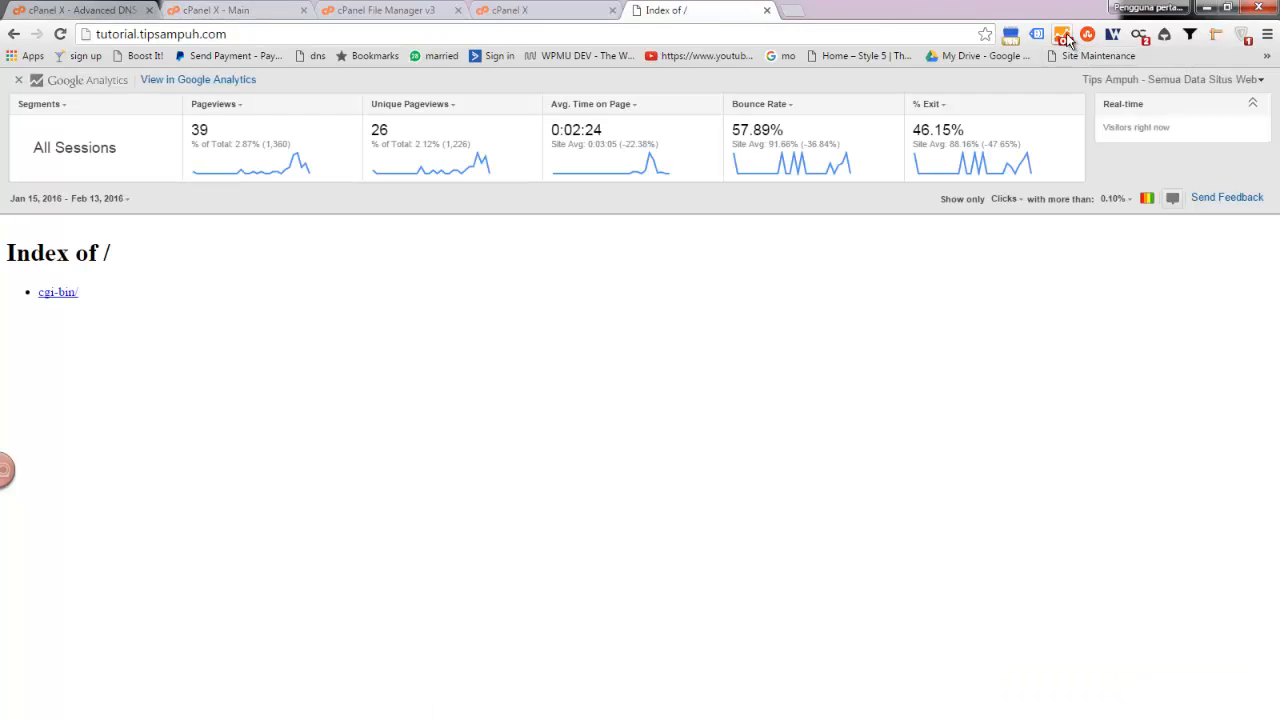
key("F5")
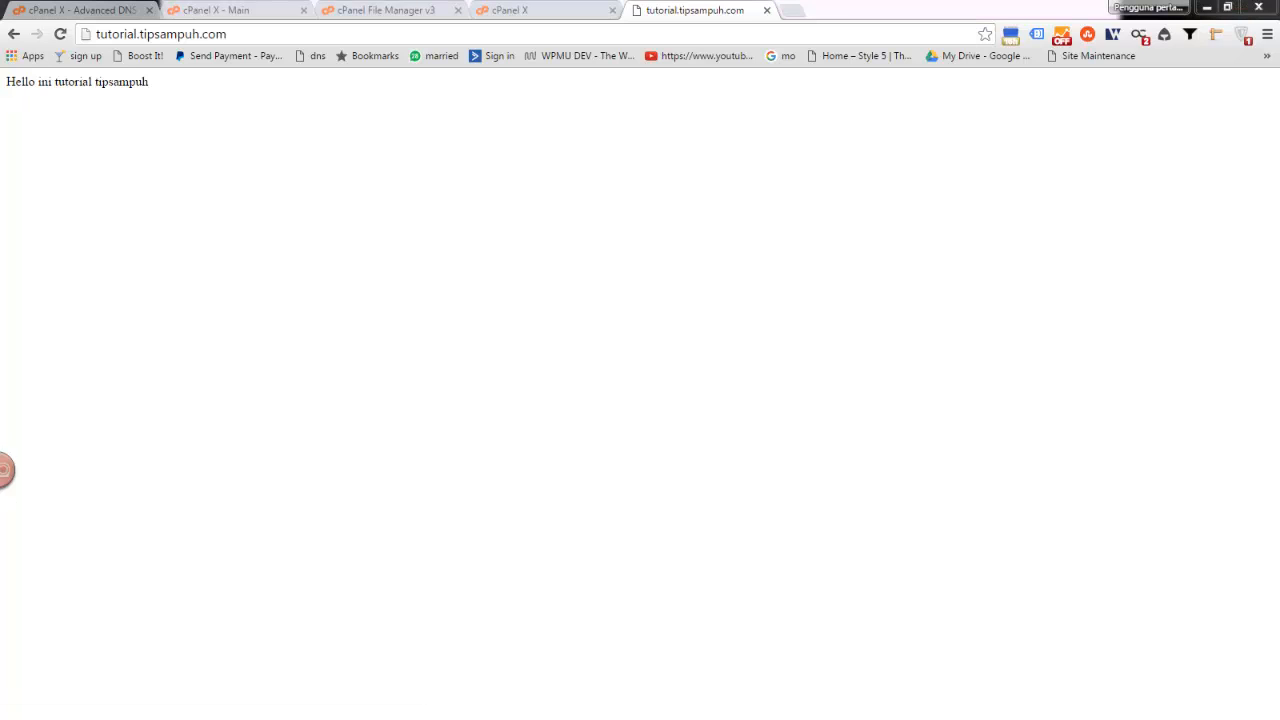
- Maximize Command Prompt and ping tipsampuh.com, stopping it with Ctrl+C
left_click_drag(0, 235, 517, 312)
double_click(517, 312)
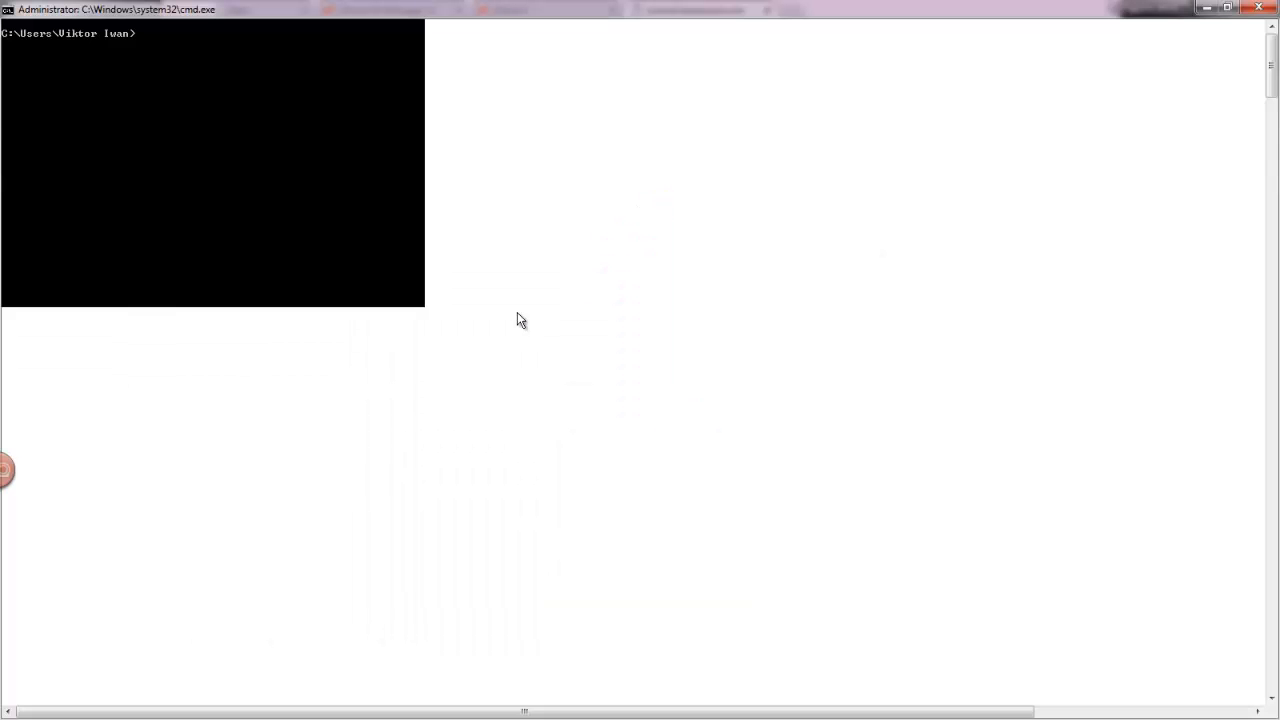
type("ping tipsan")
type("puh.com")
key("Return")
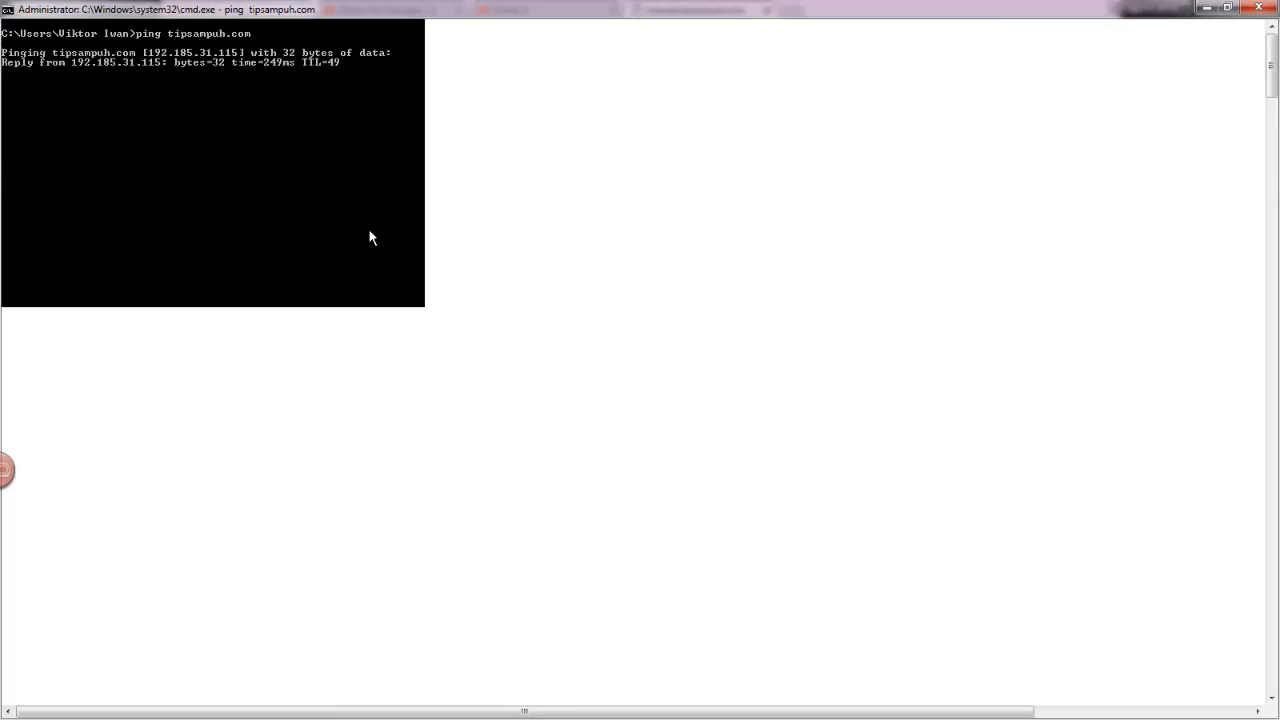
key("ctrl+c")
key("ctrl+v")
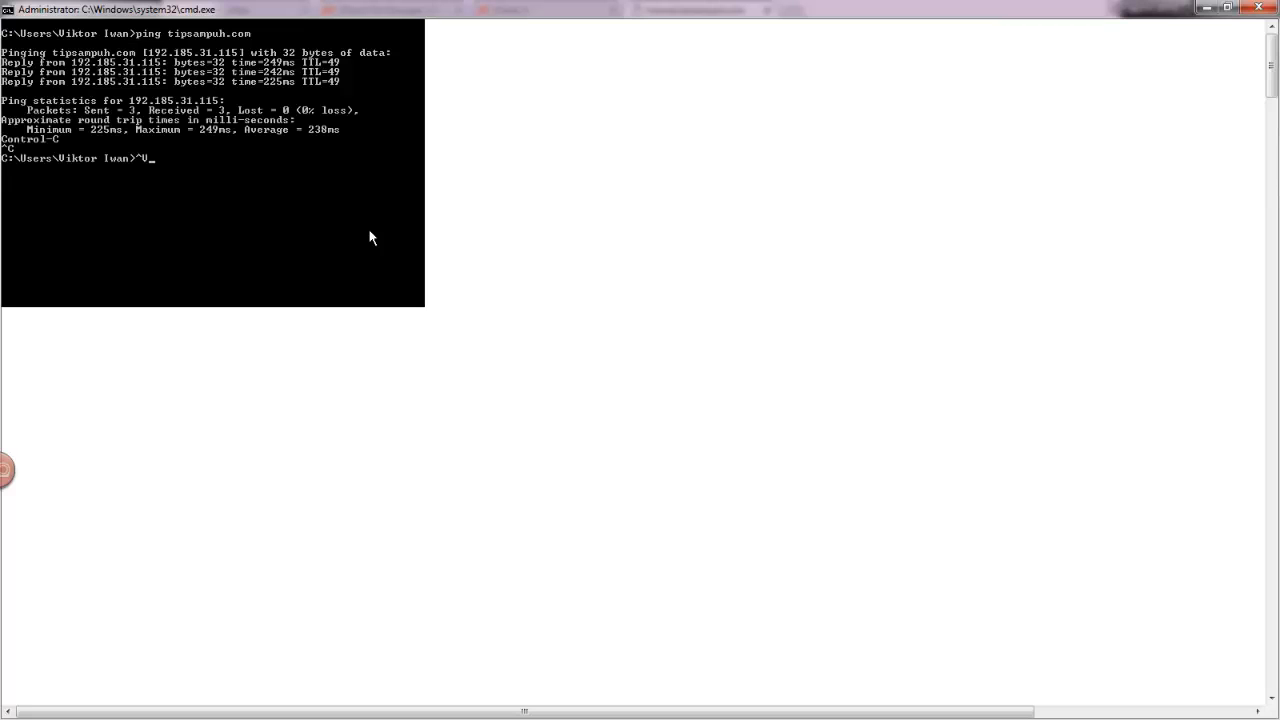
key("BackSpace")
- Ping tutorial.tipsampuh.com and stop it to compare its IP address
type("ping tutorial.tipsampuh.com")
key("Return")
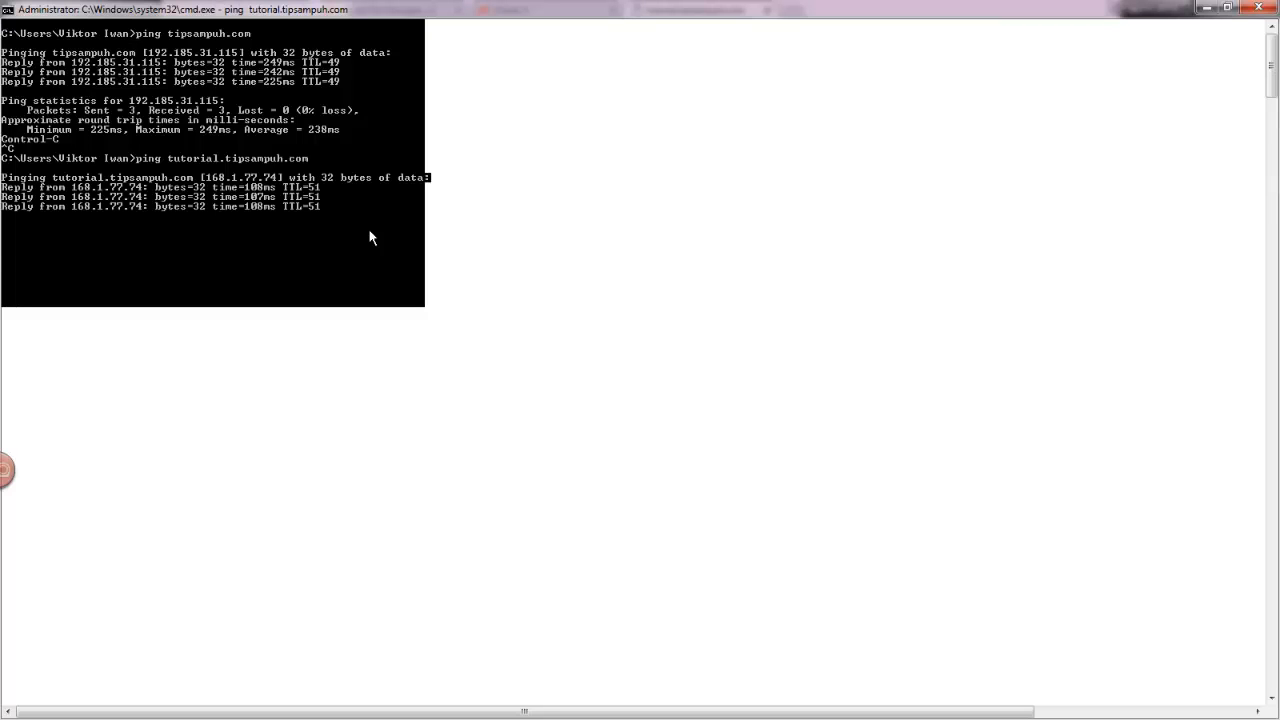
key("ctrl+c")
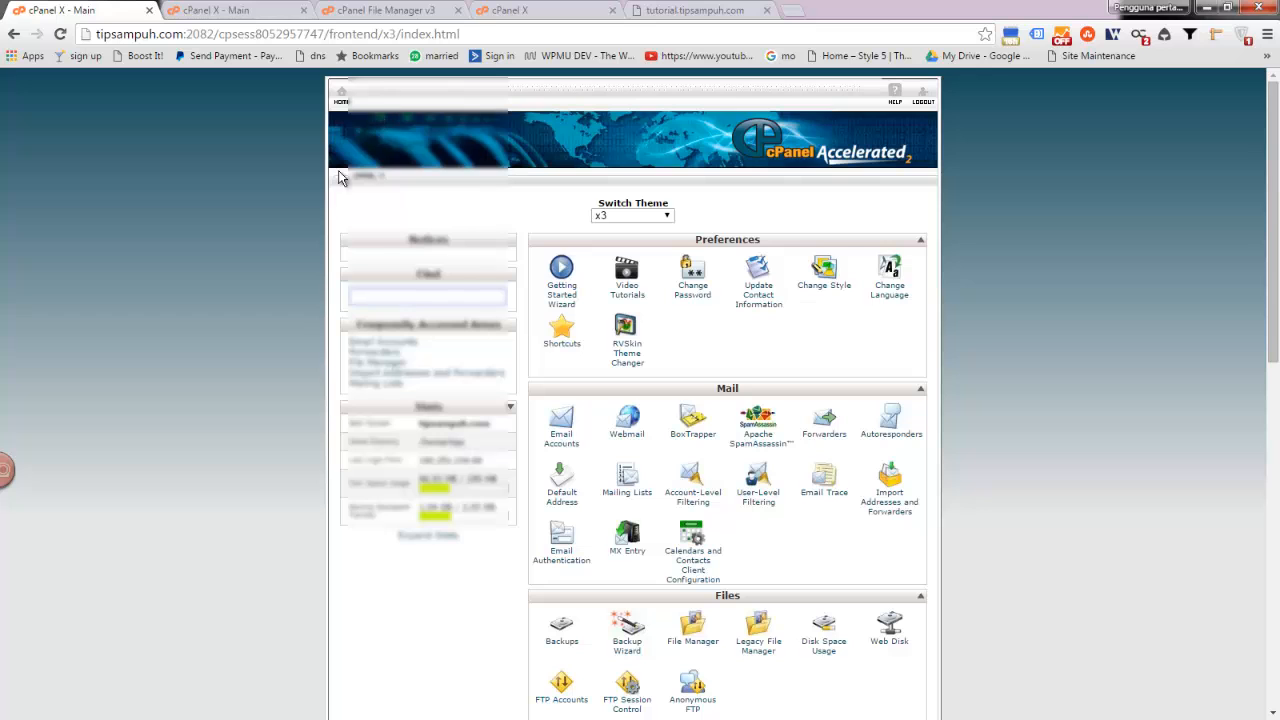
- Go back to cPanel's Advanced DNS Zone Editor
scroll(620, 295, "down", 3)
scroll(622, 288, "down", 2)
scroll(622, 288, "up", 3)
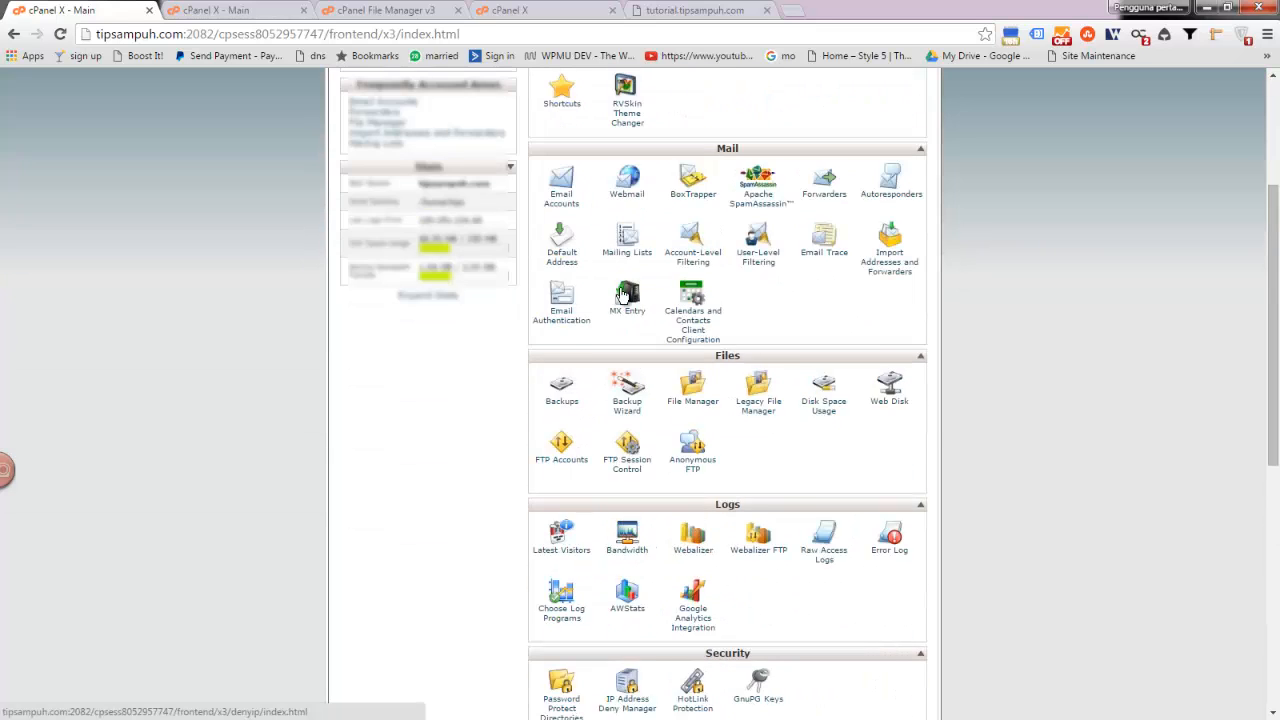
scroll(625, 288, "down", 4)
left_click(890, 487)
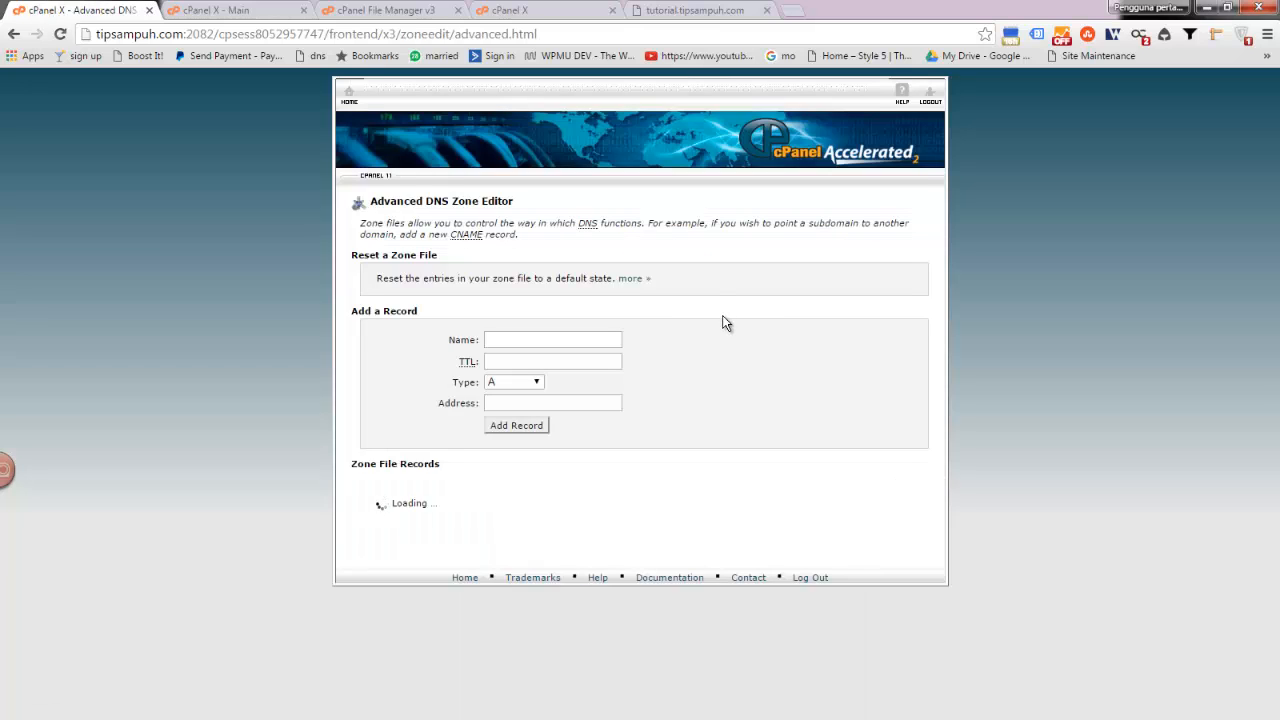
- Fill the new A record with name demo, TTL 14400 and address 123.123.123.123, briefly checking the Main tab
scroll(713, 324, "down", 3)
scroll(689, 324, "up", 3)
left_click(502, 338)
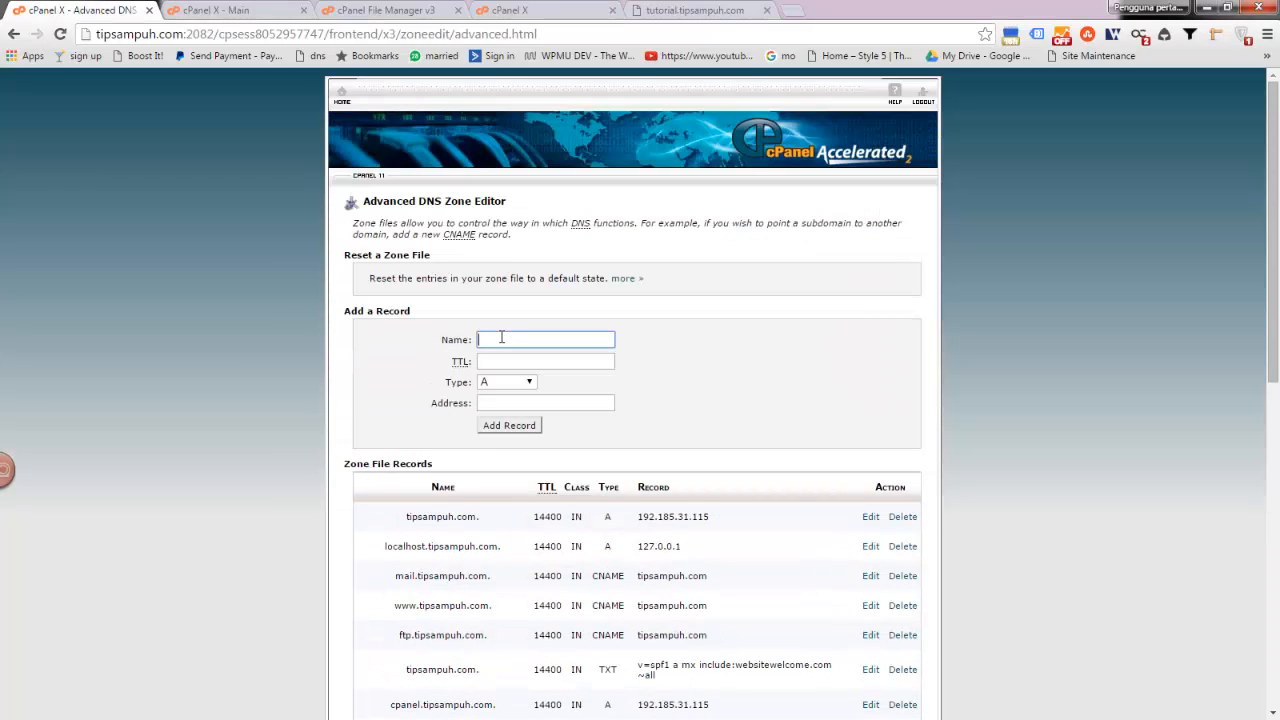
type("demo")
key("Tab")
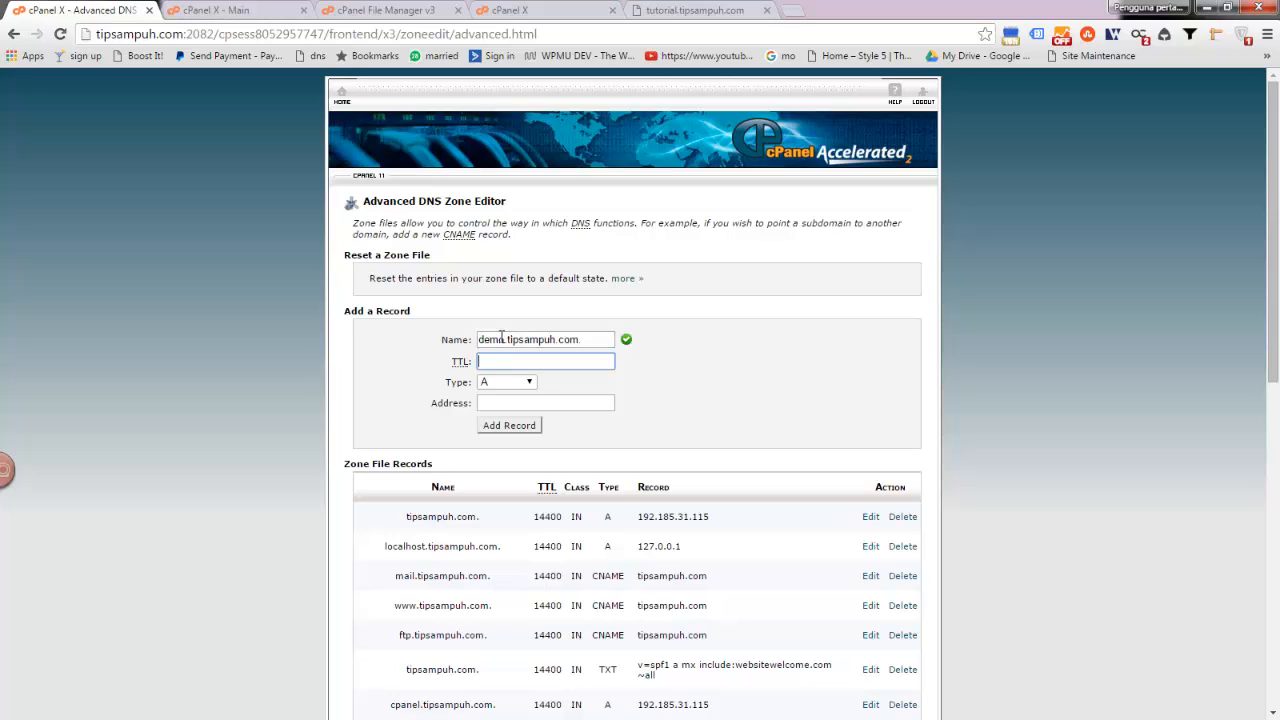
type("14400")
left_click(498, 401)
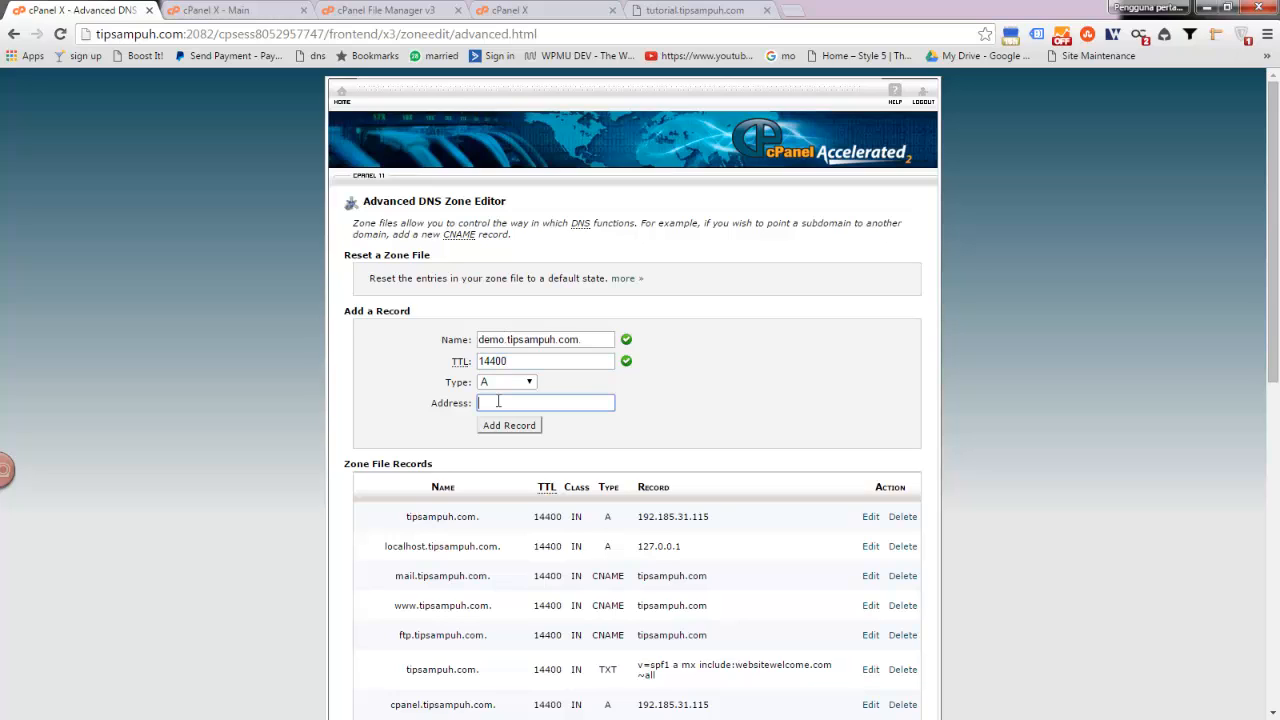
type("123456")
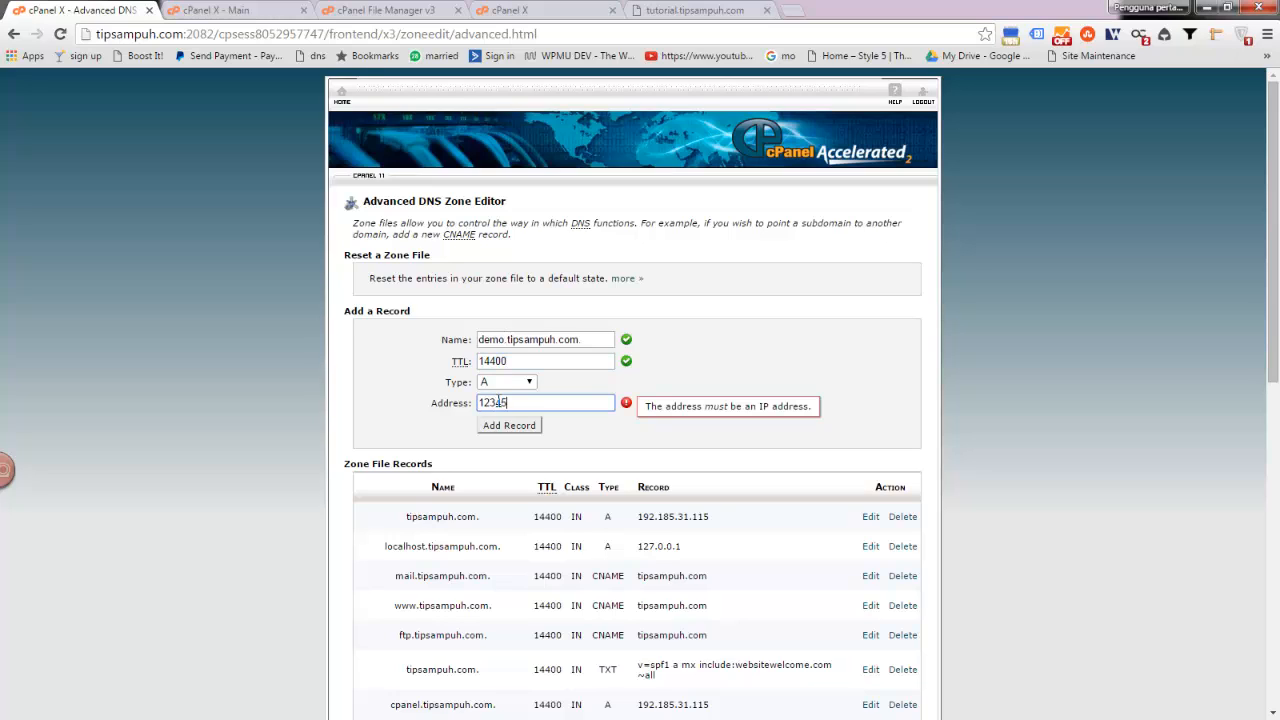
key("BackSpace")
key("BackSpace")
type(".123.123.123")
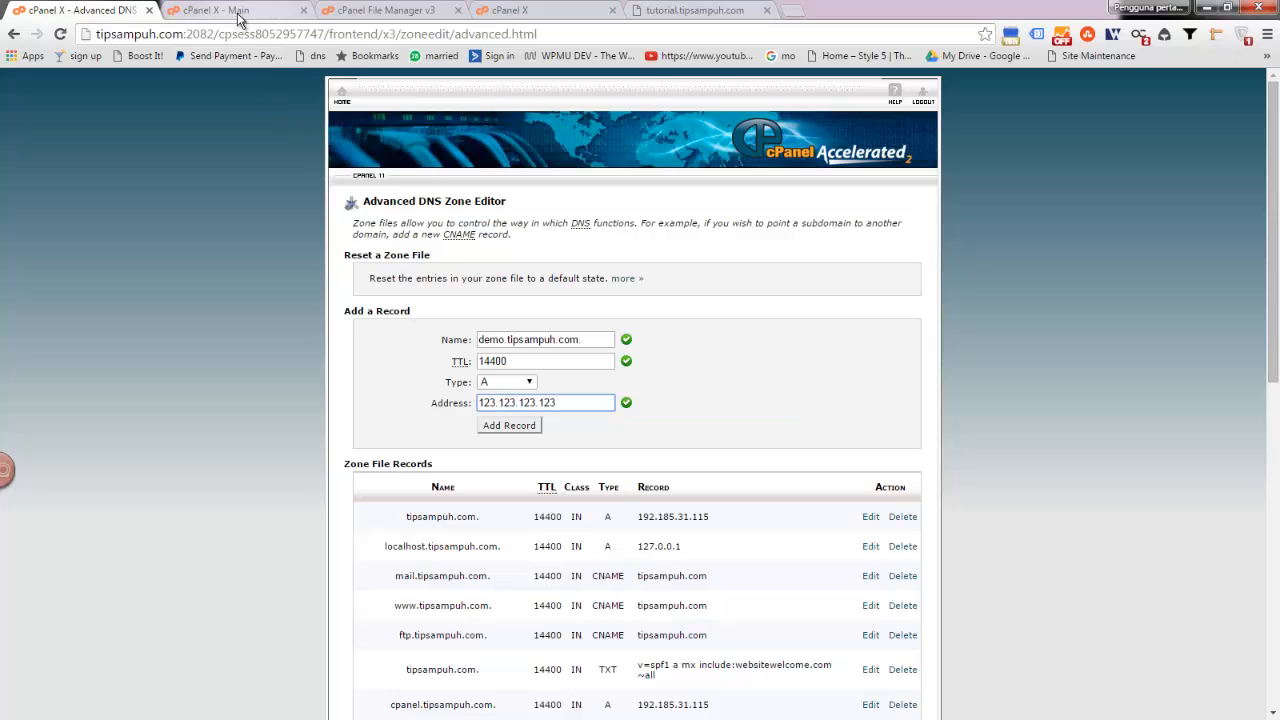
left_click(238, 12)
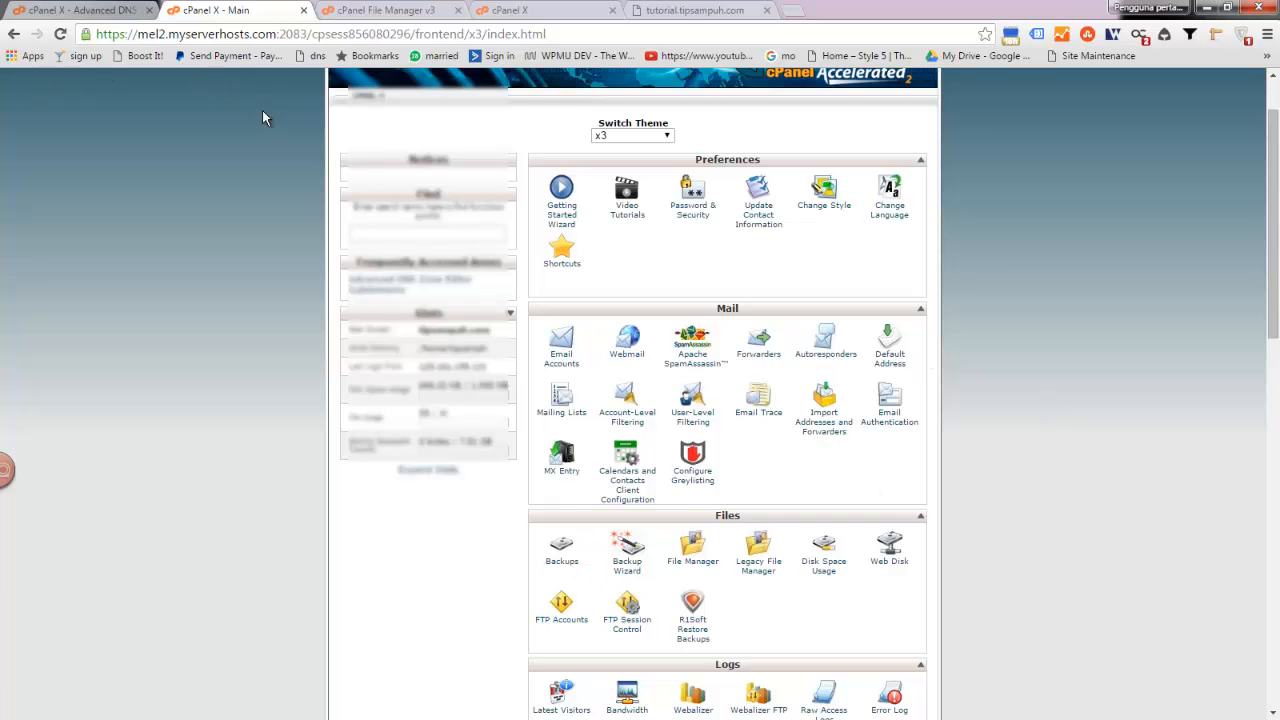
left_click(95, 12)
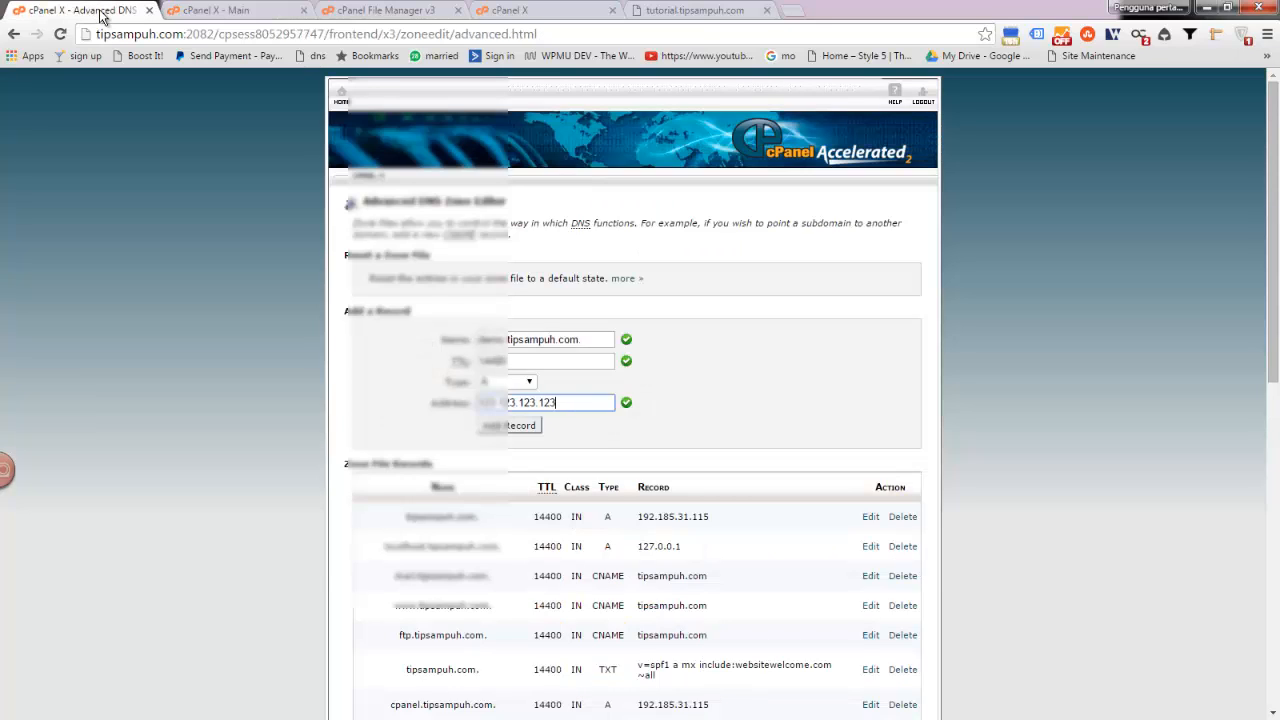